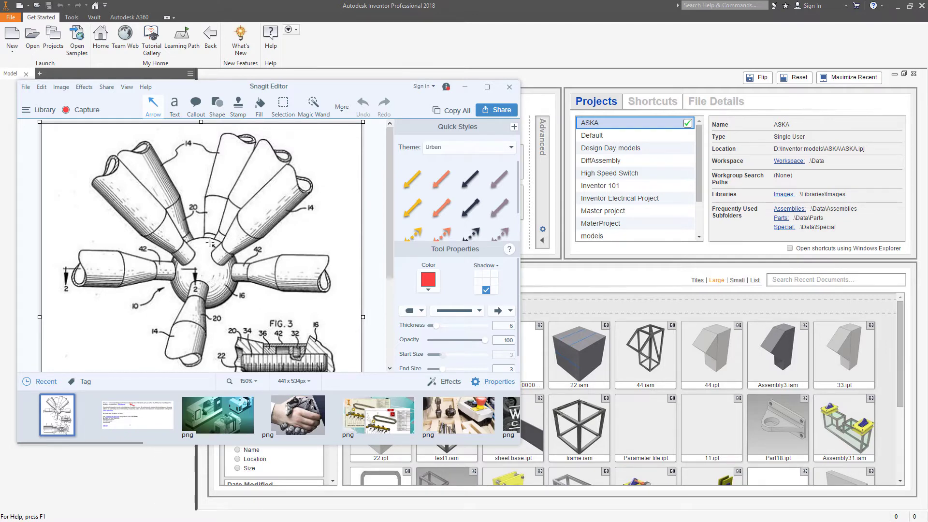
Step: Examine the reference drawing of the spherical tube connector and its section figures, and close the image editor
drag(389, 229, 402, 311)
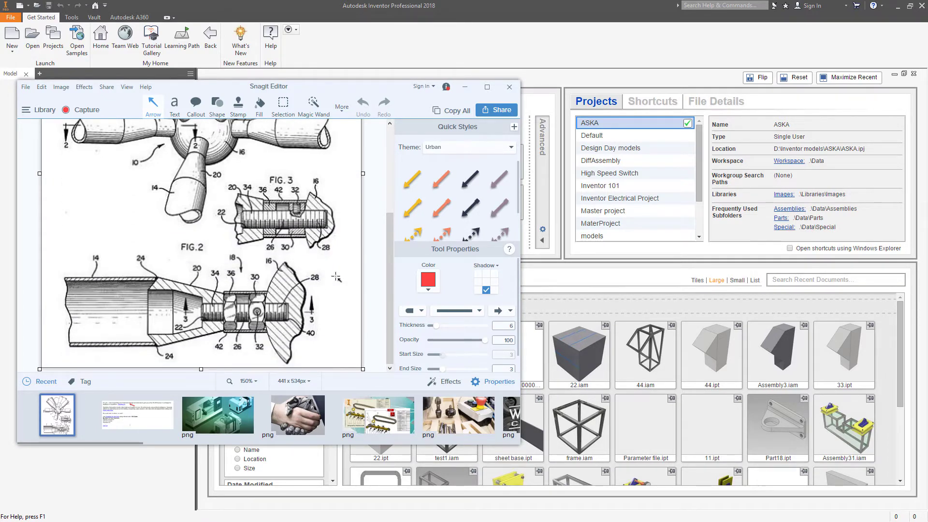
drag(391, 307, 387, 236)
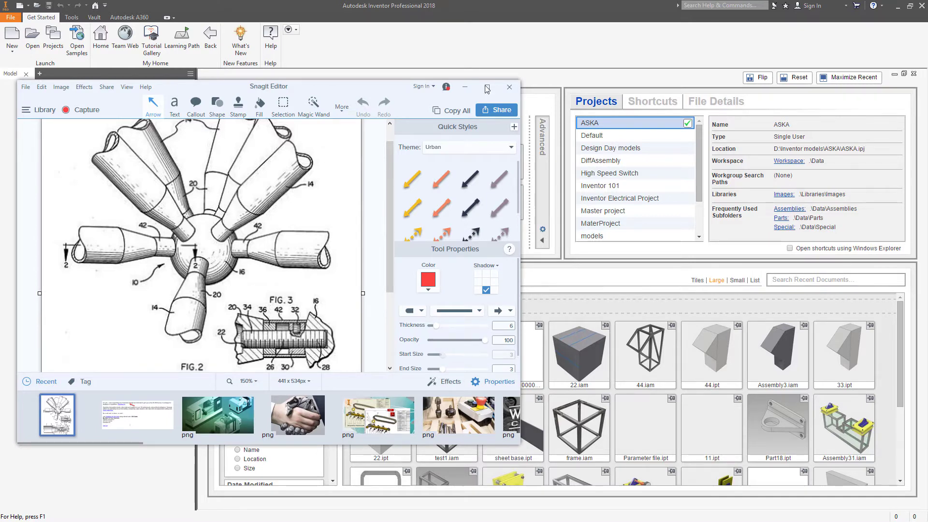
click(510, 86)
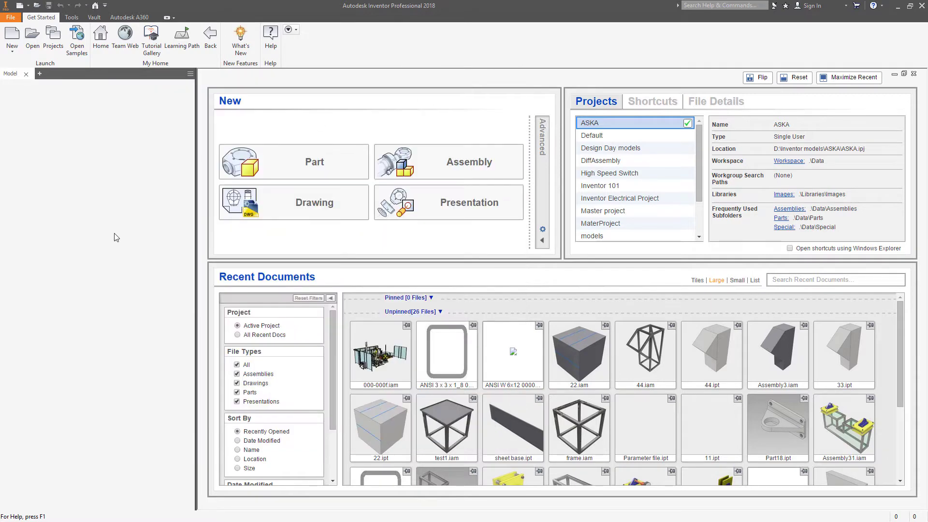
Step: Create a new metric part from the Standard (mm).ipt template
click(14, 48)
click(22, 73)
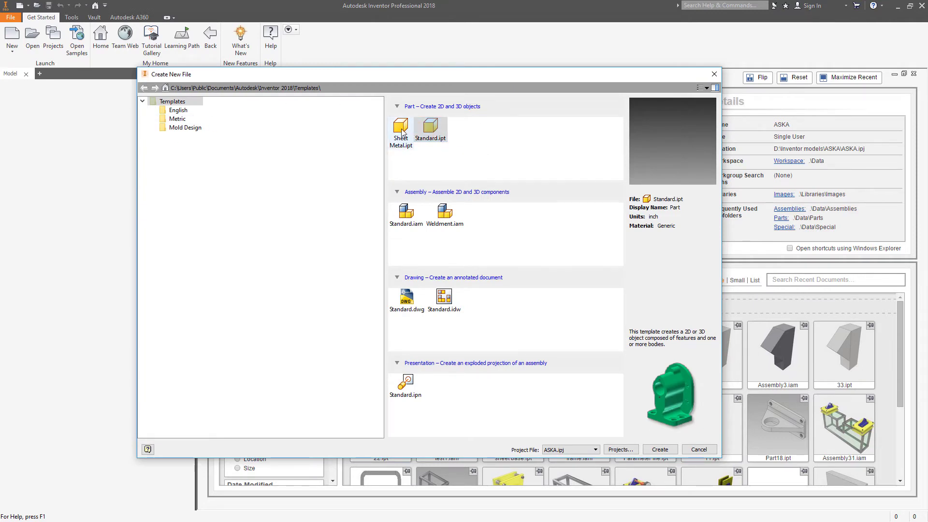
click(177, 120)
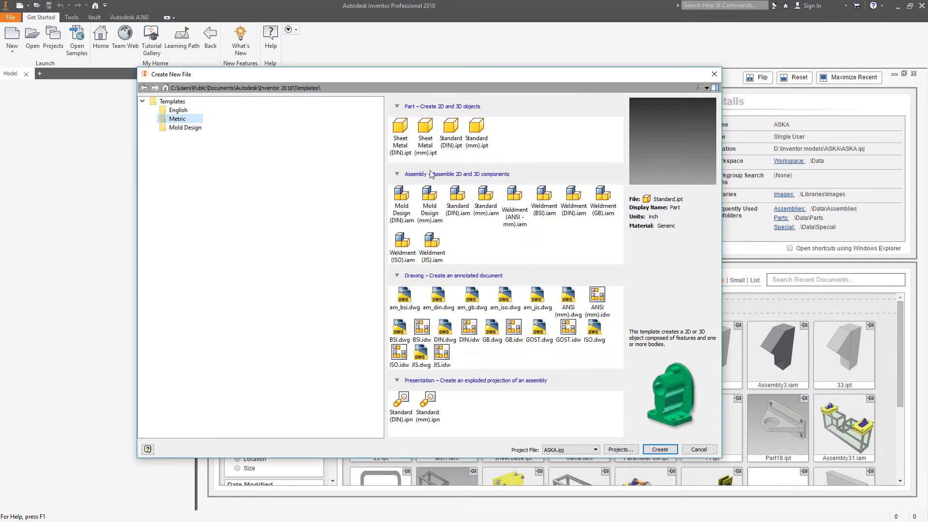
click(477, 128)
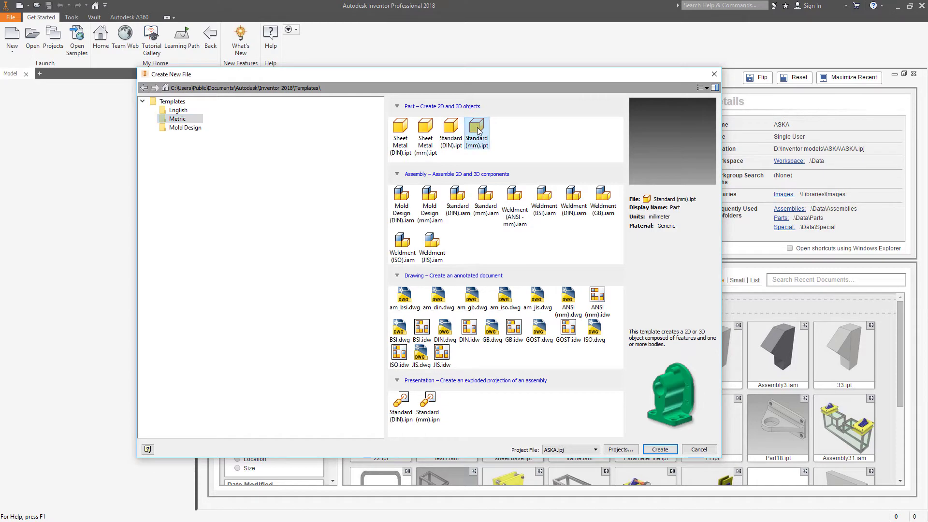
click(659, 449)
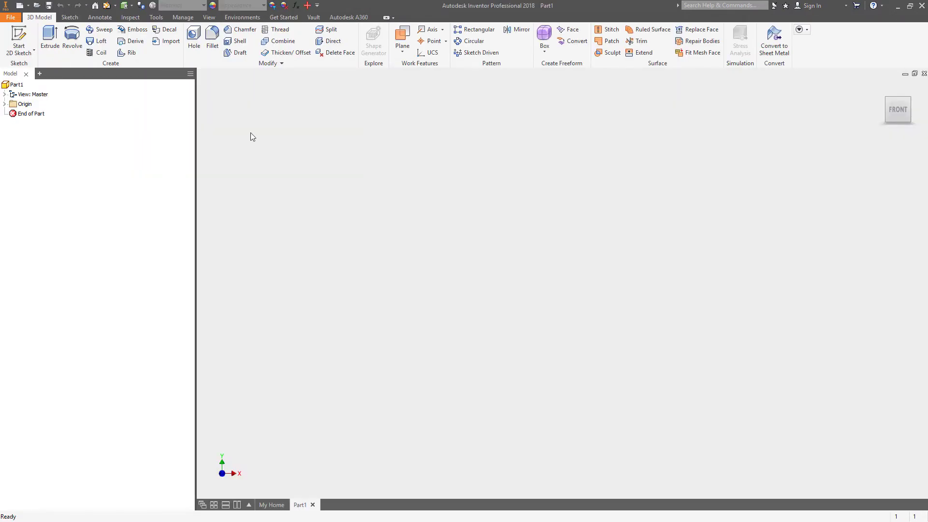
Step: Start a sketch on the XY plane and draw a 500 mm diameter circle centred on the origin
click(5, 104)
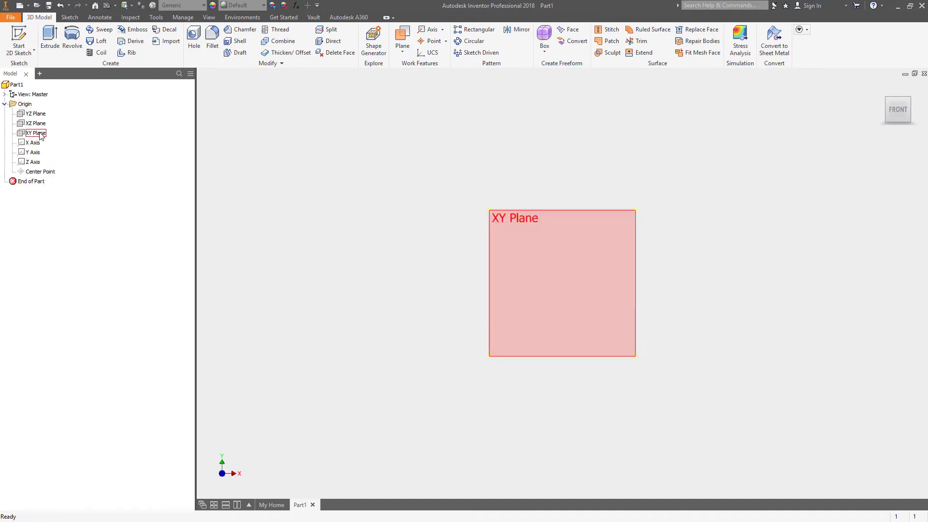
click(38, 134)
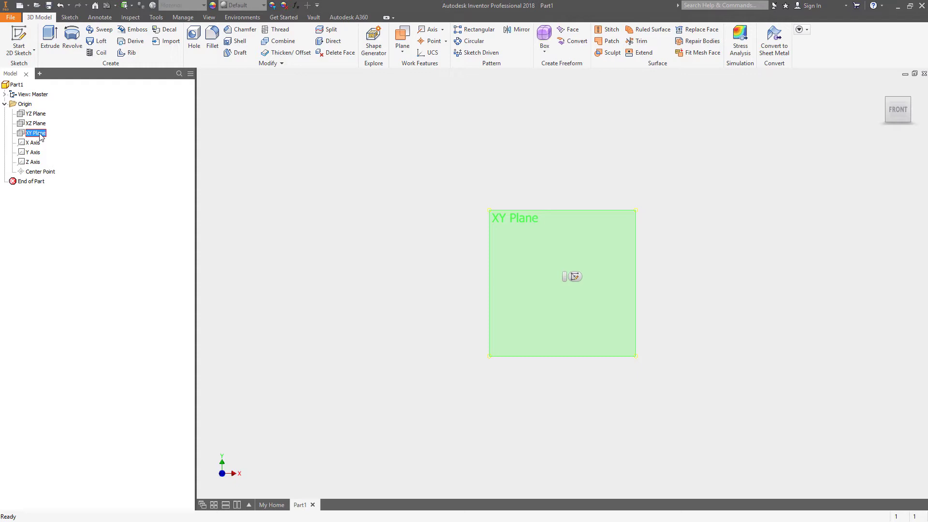
key(s)
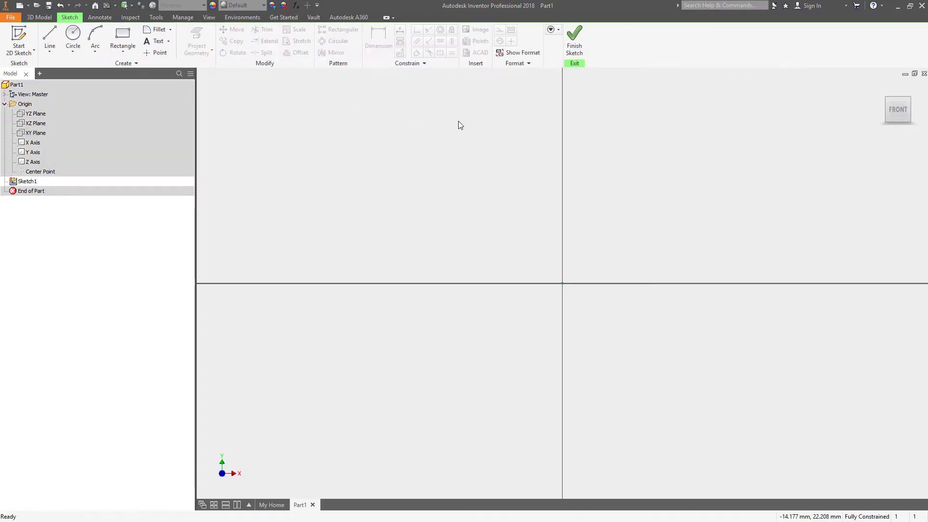
click(72, 53)
click(56, 70)
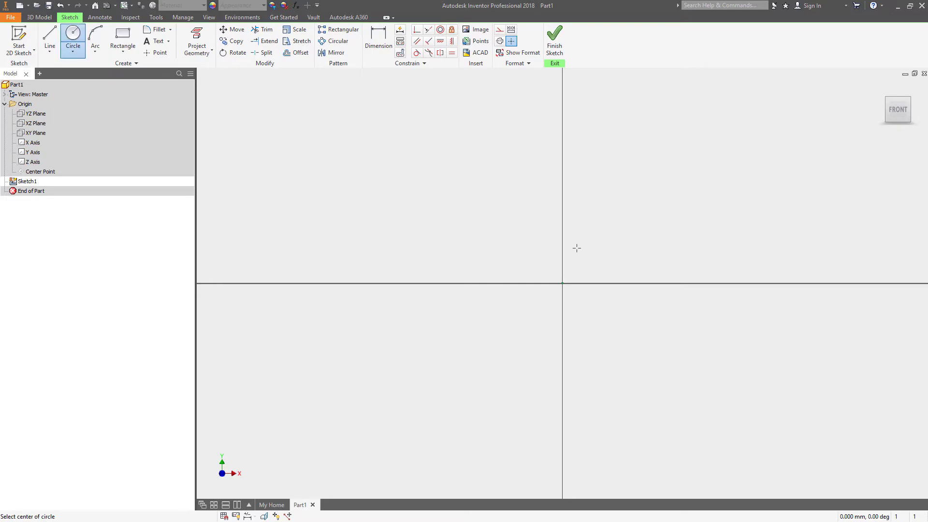
click(562, 283)
scroll(558, 237, up, 2)
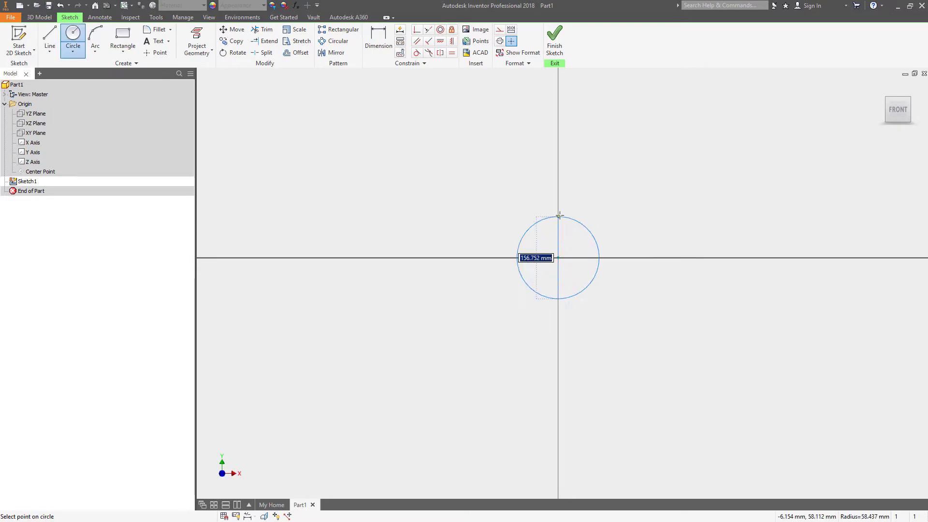
text(500)
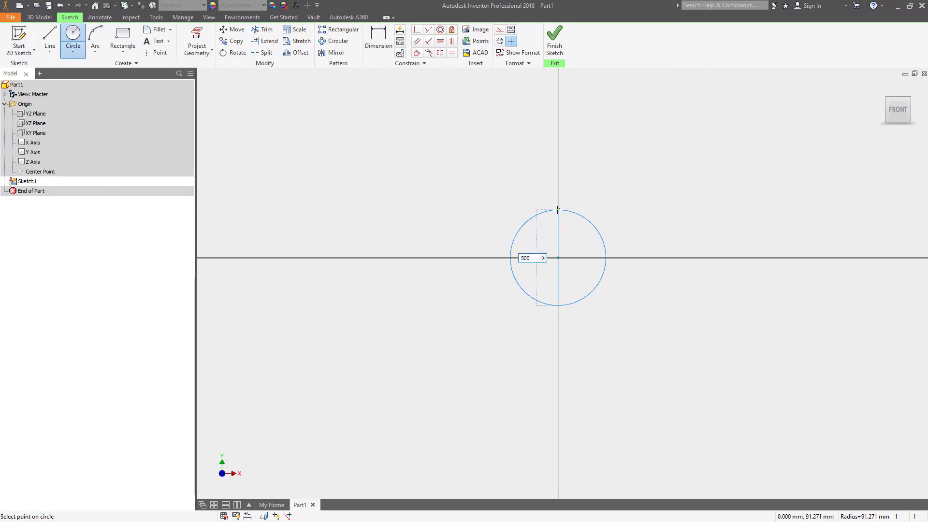
key(Return)
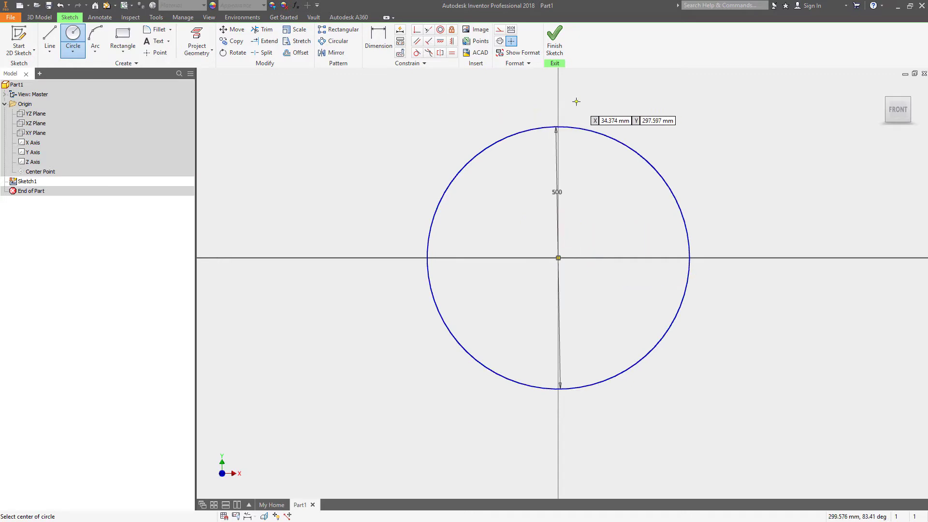
key(Escape)
Step: Draw a vertical line across the circle's full diameter, from its uppermost to its lowermost point
key(l)
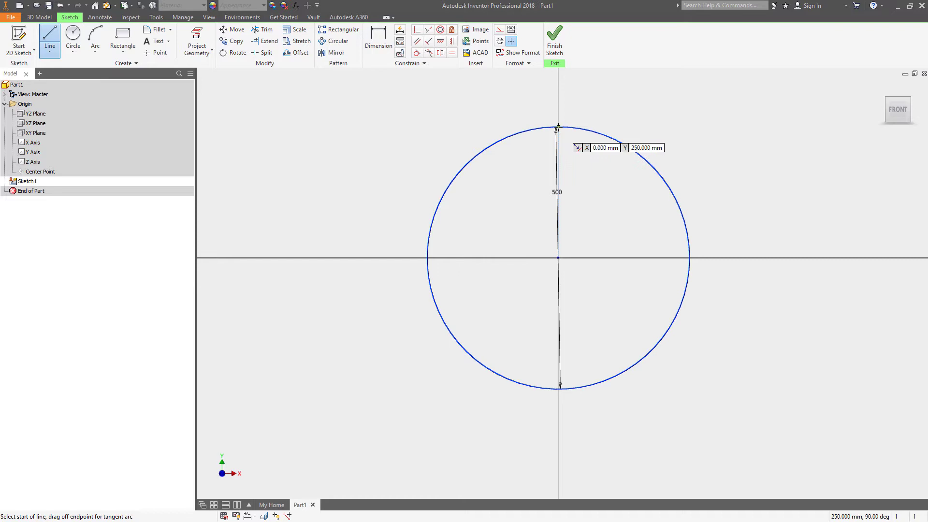
click(557, 127)
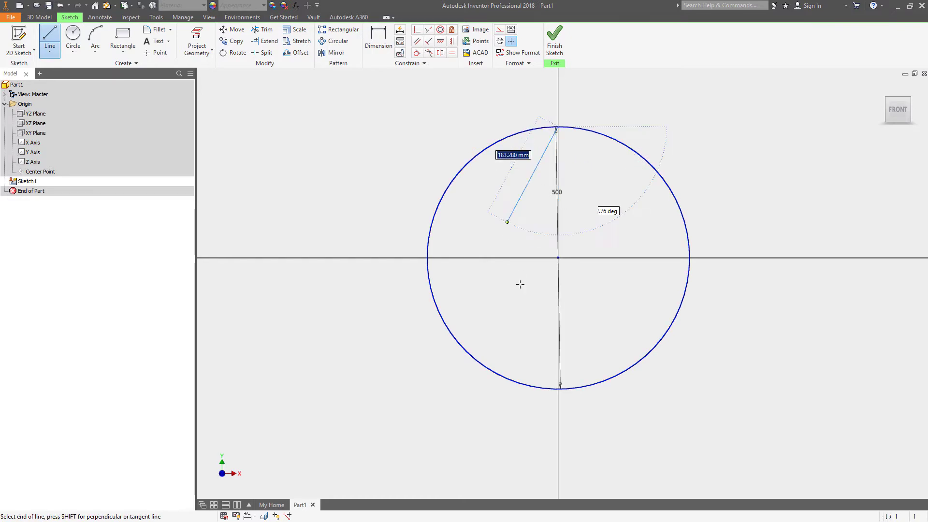
click(559, 388)
key(Escape)
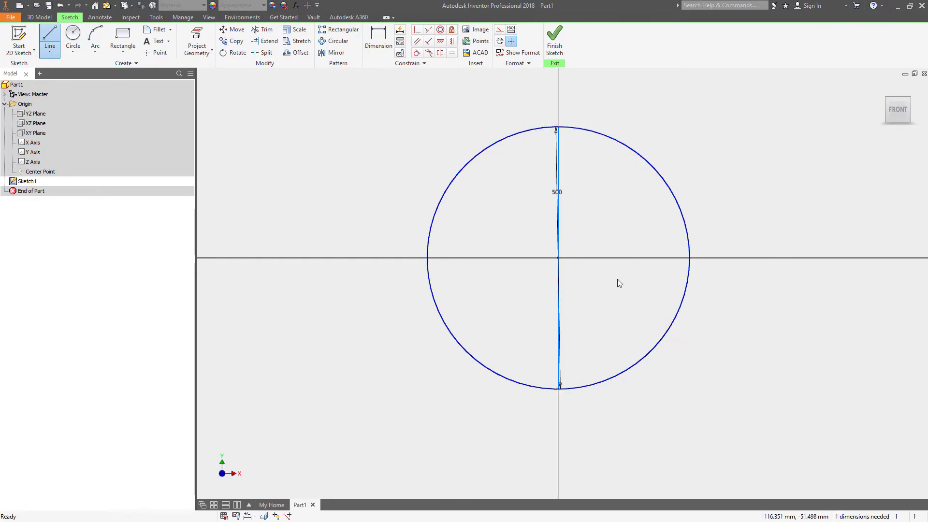
key(s)
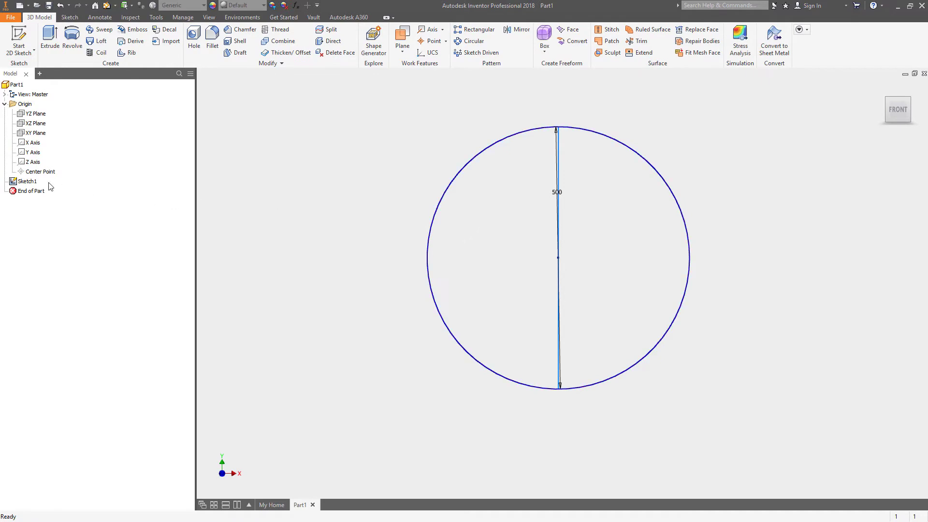
double_click(28, 182)
key(s)
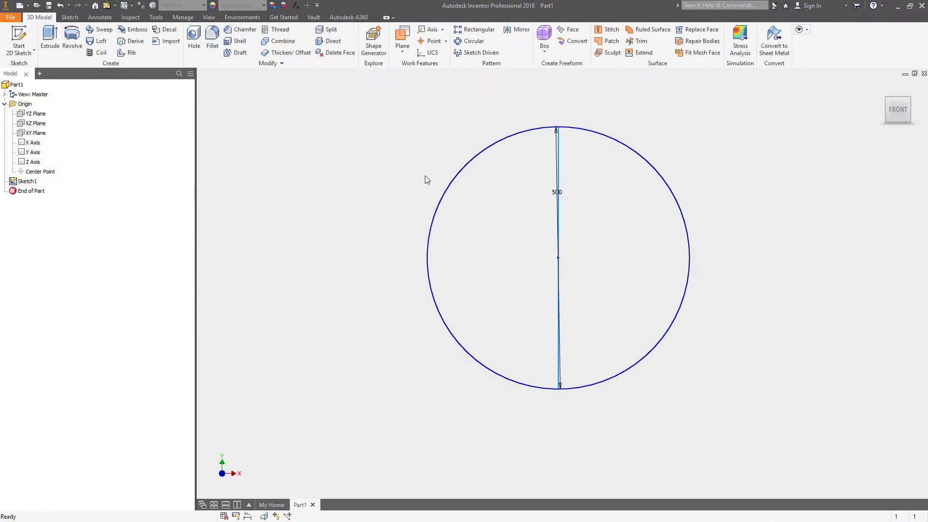
double_click(27, 181)
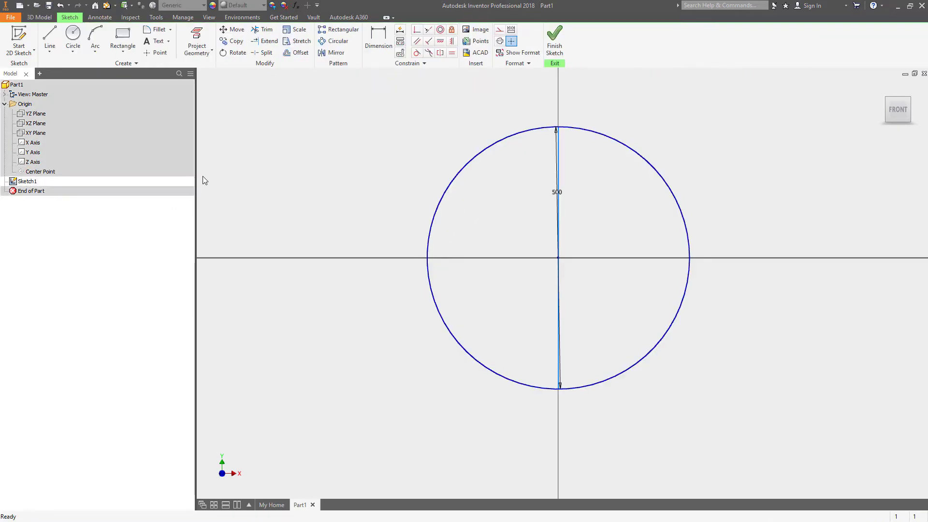
key(t)
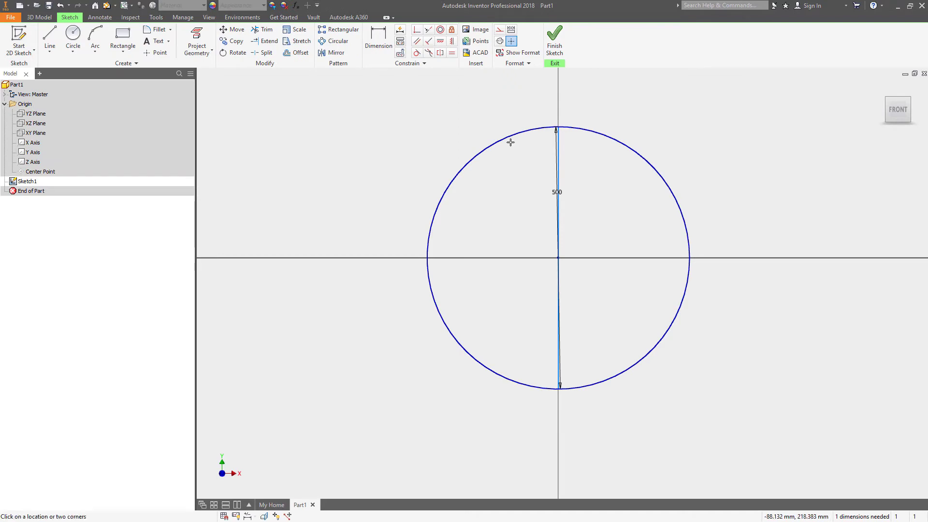
key(Escape)
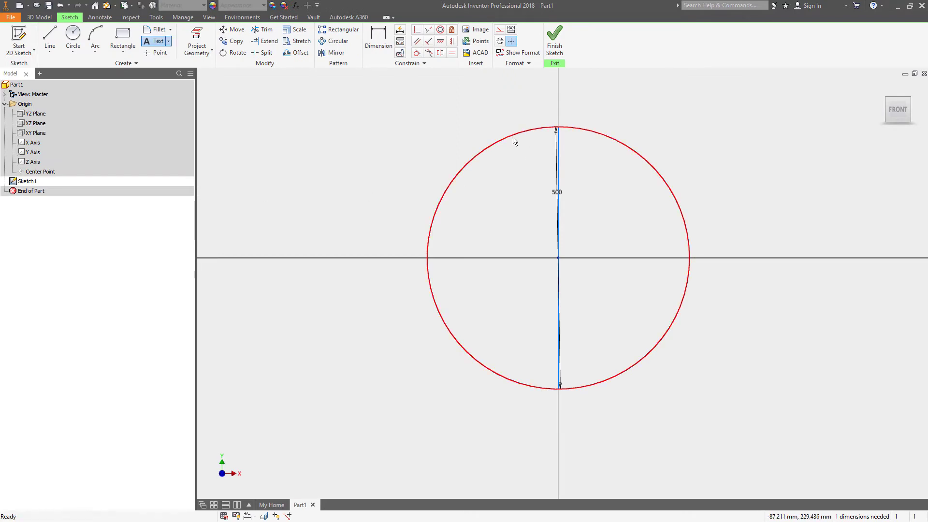
key(t)
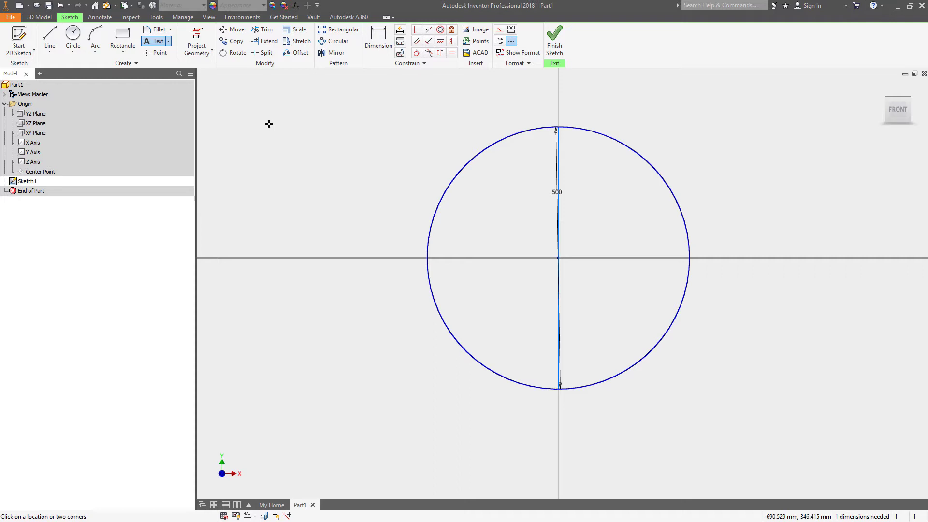
key(Escape)
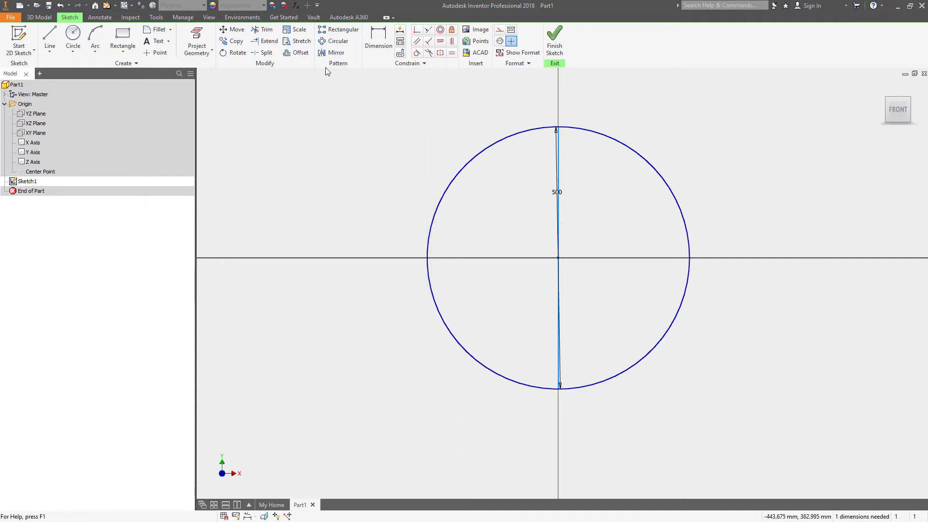
Step: Trim away the left half of the circle and add a driven vertical dimension from the origin to the line's upper end
key(x)
click(499, 145)
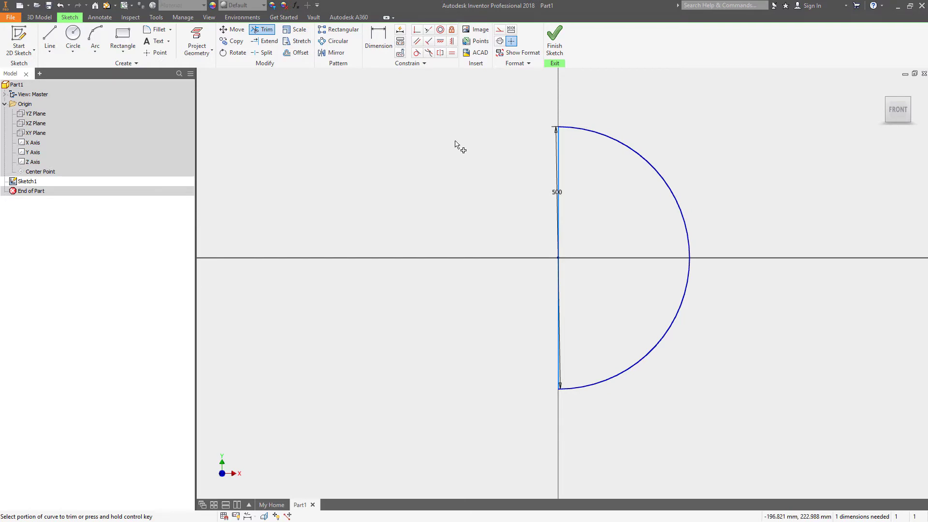
key(d)
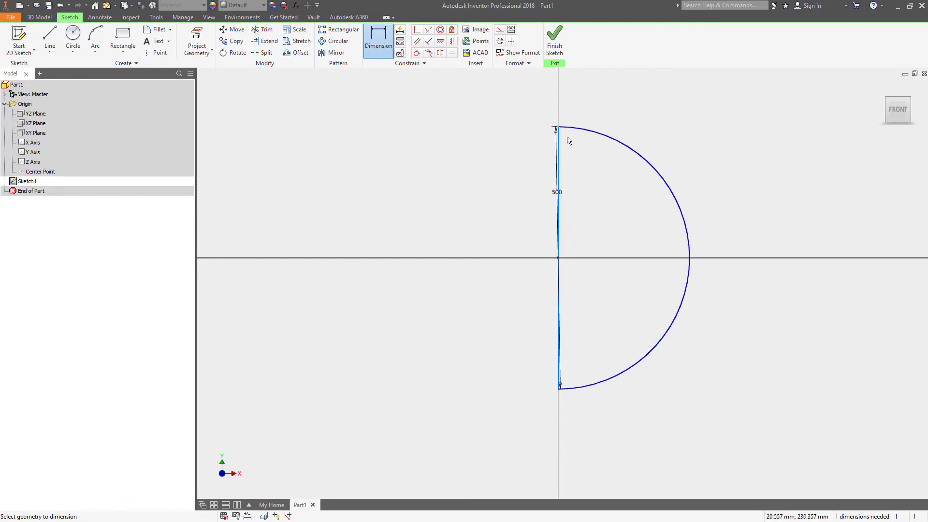
click(559, 258)
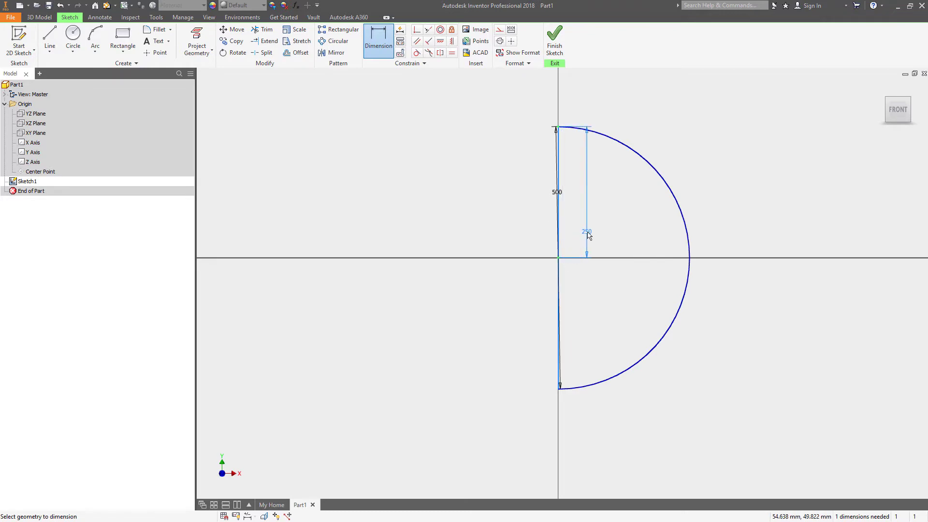
click(499, 235)
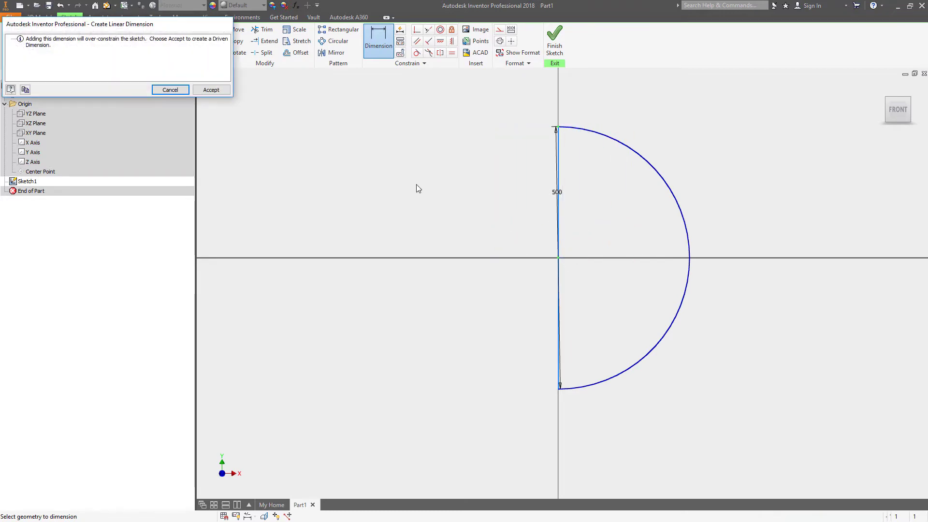
click(216, 92)
key(Escape)
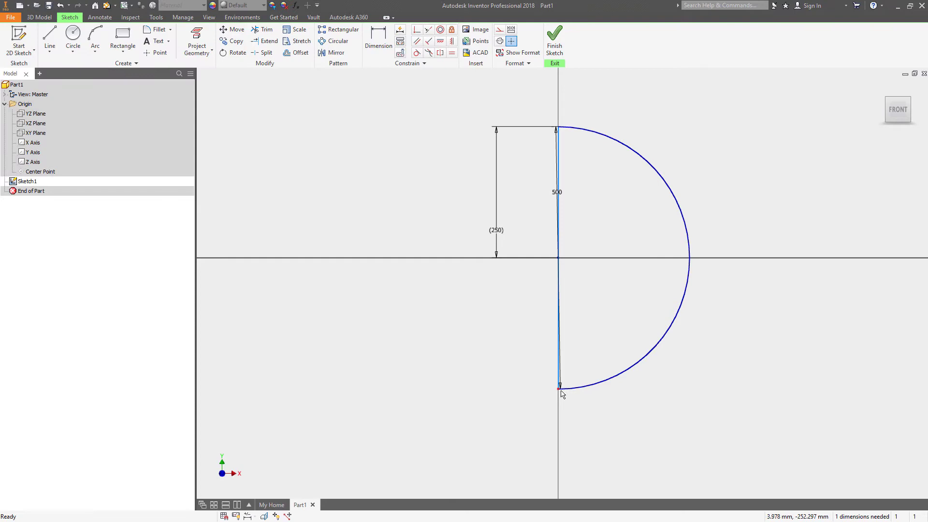
Step: Constrain the straight vertical line coincident with the sketch's centre point at the origin
drag(590, 386, 642, 377)
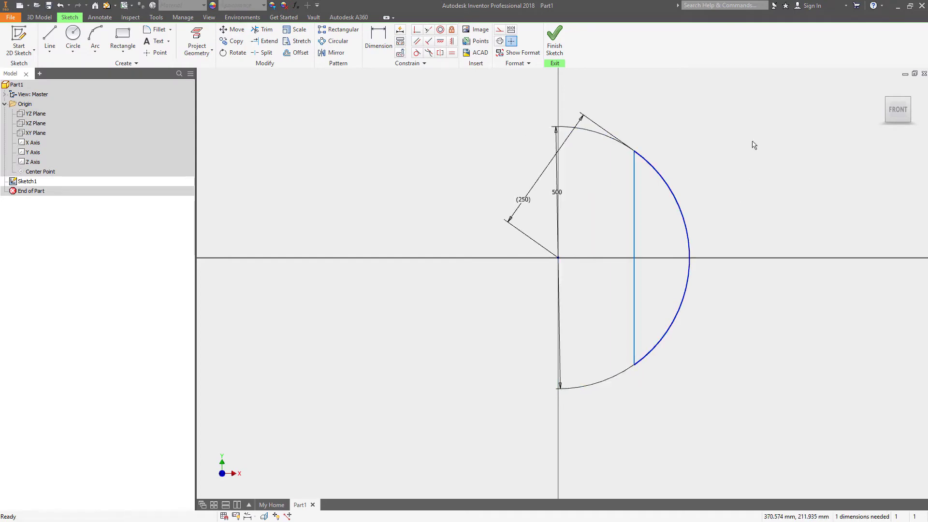
click(417, 29)
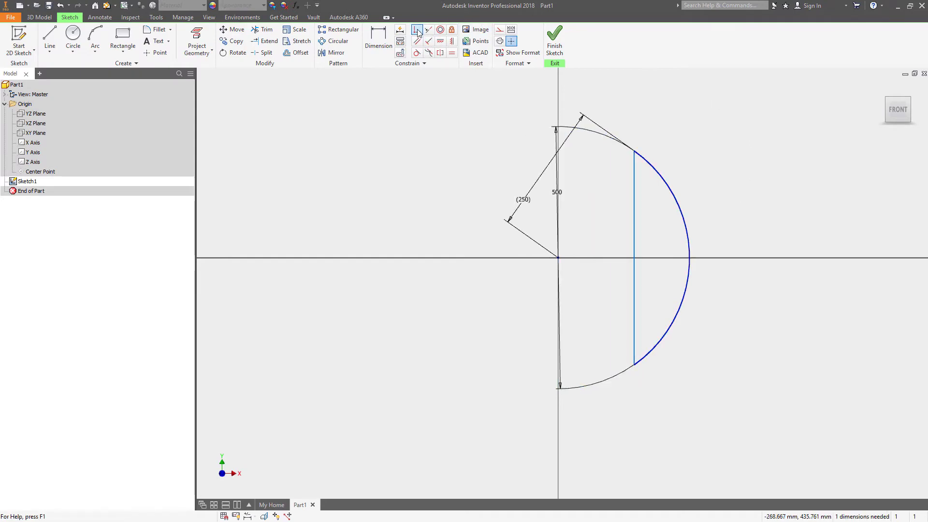
click(634, 258)
click(558, 258)
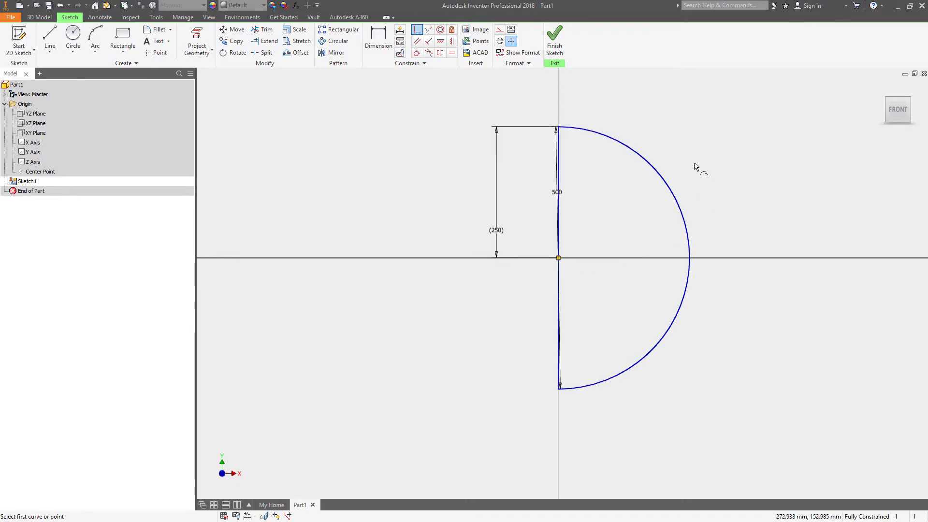
Step: Revolve the half-circle profile with Full extents about its straight vertical edge to form a solid sphere
key(r)
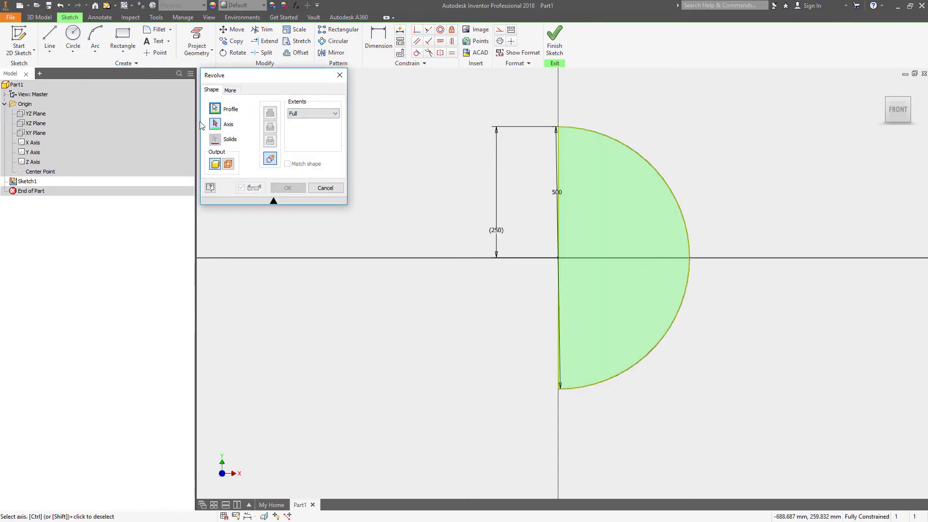
click(558, 195)
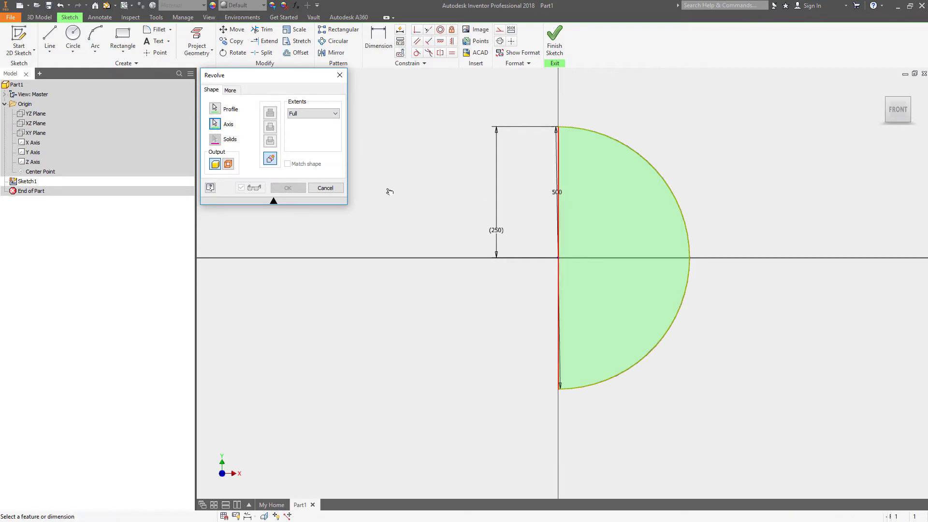
click(288, 188)
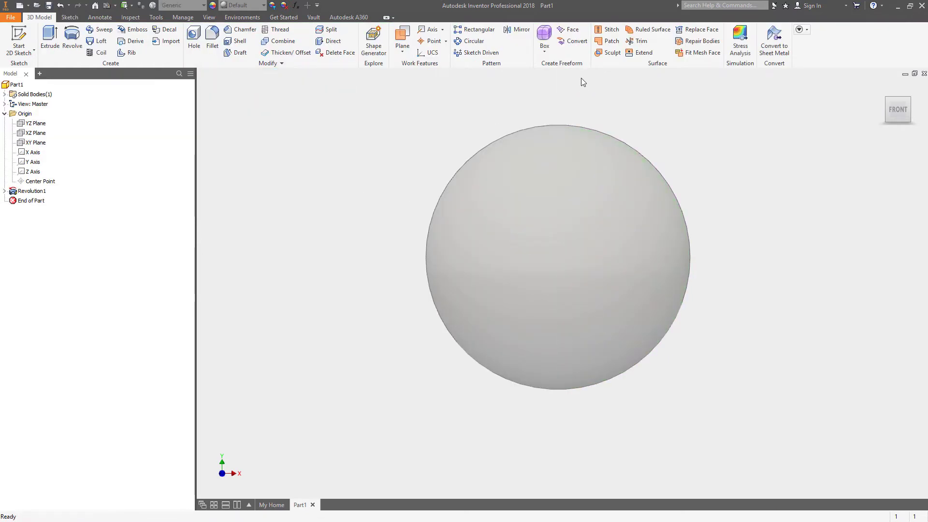
Step: Apply the Gold appearance to the sphere and set the visual style to Shaded with Edges
click(263, 5)
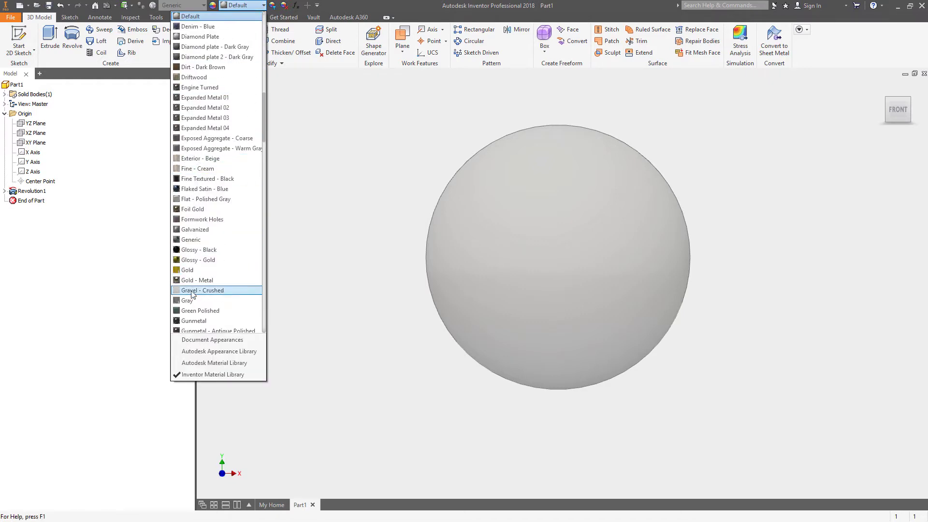
click(232, 271)
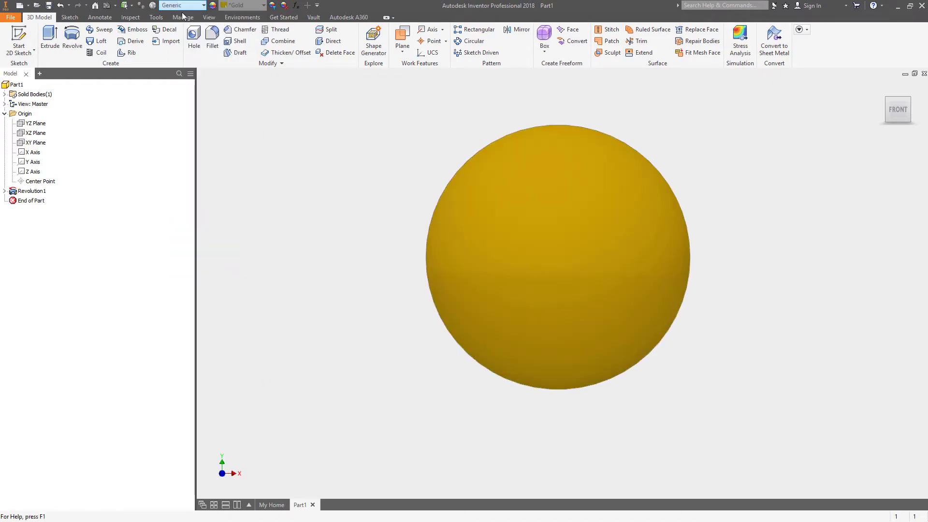
click(209, 17)
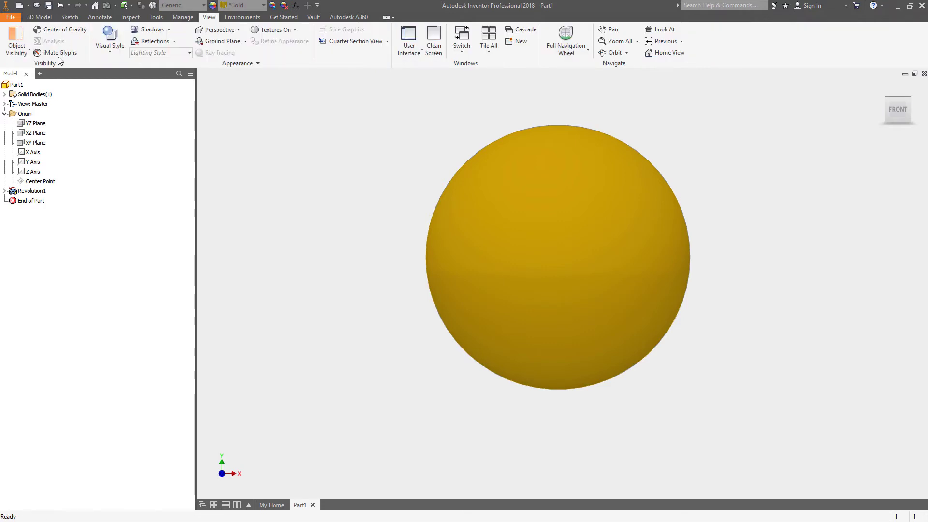
click(110, 41)
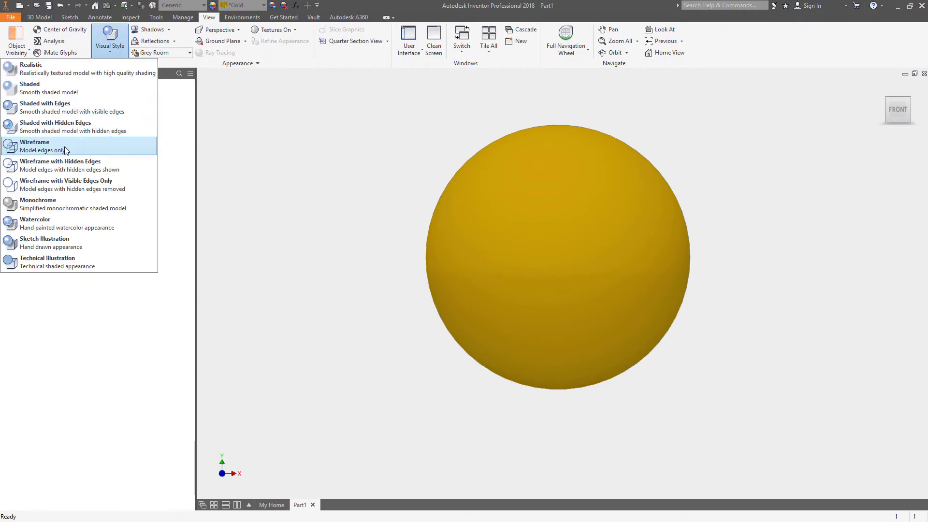
click(65, 108)
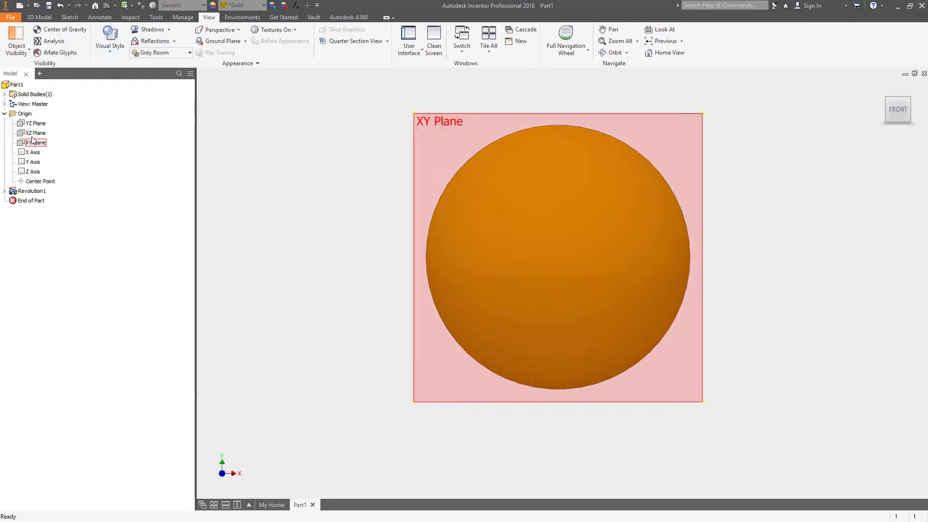
Step: Start a sketch on the XZ plane and slice the sphere's graphics at the sketch plane
key(F6)
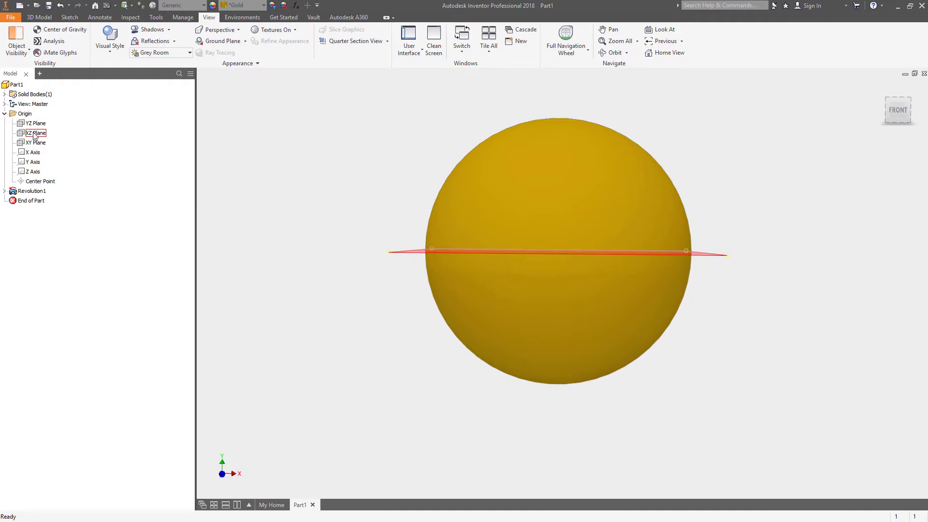
click(37, 133)
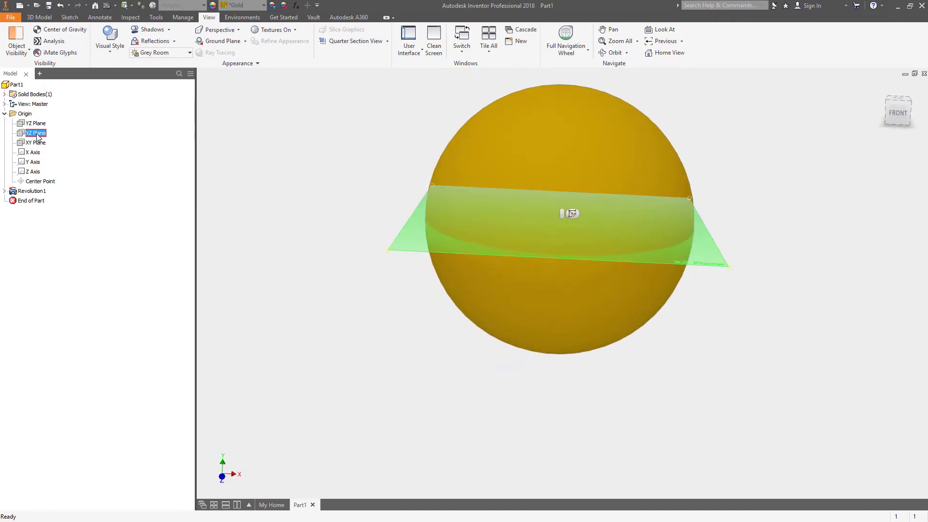
key(s)
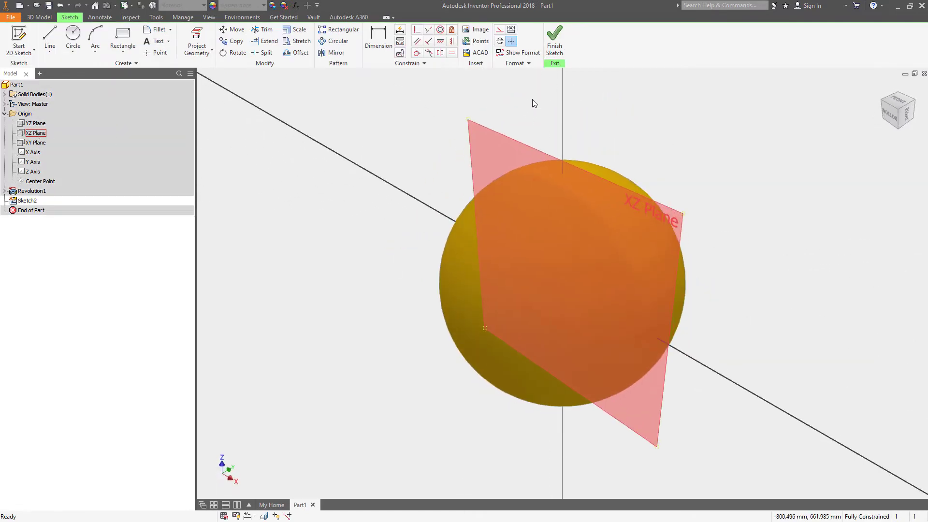
key(F7)
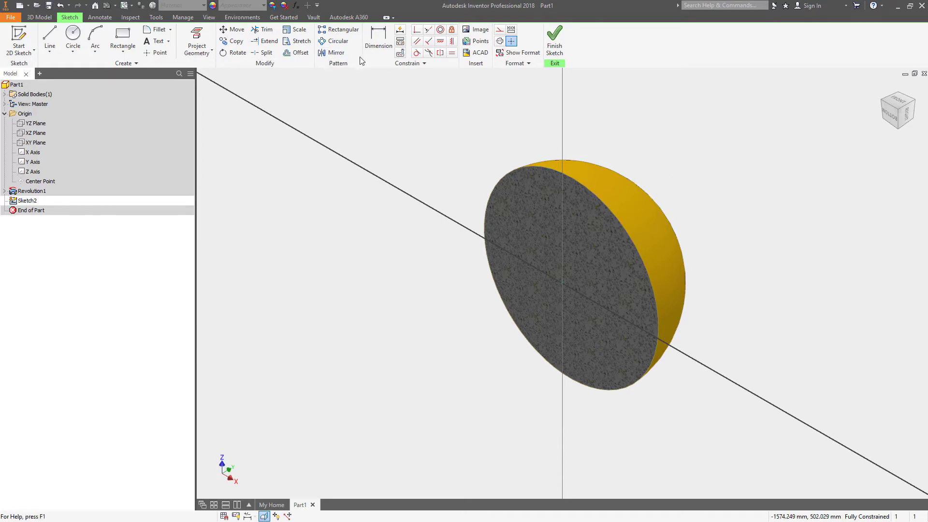
Step: Project the sphere's cut edges into the XZ-plane sketch
click(211, 51)
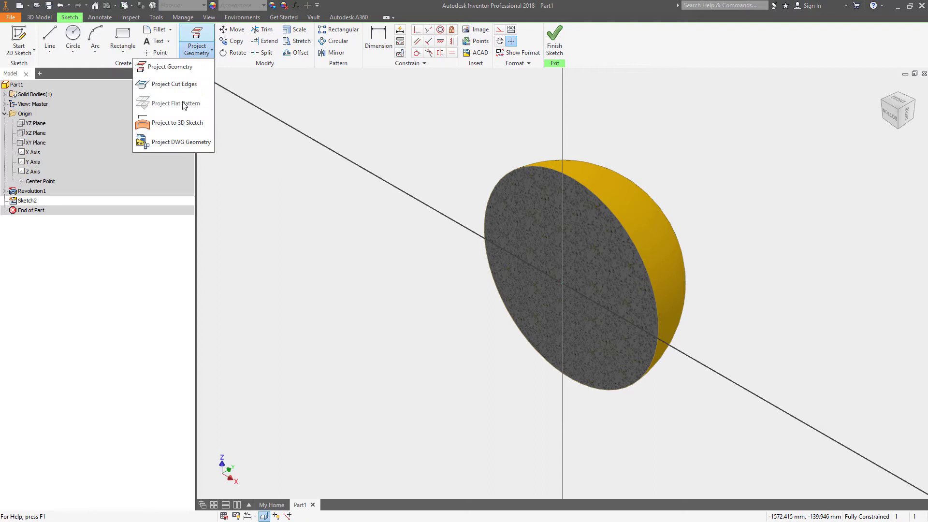
click(186, 106)
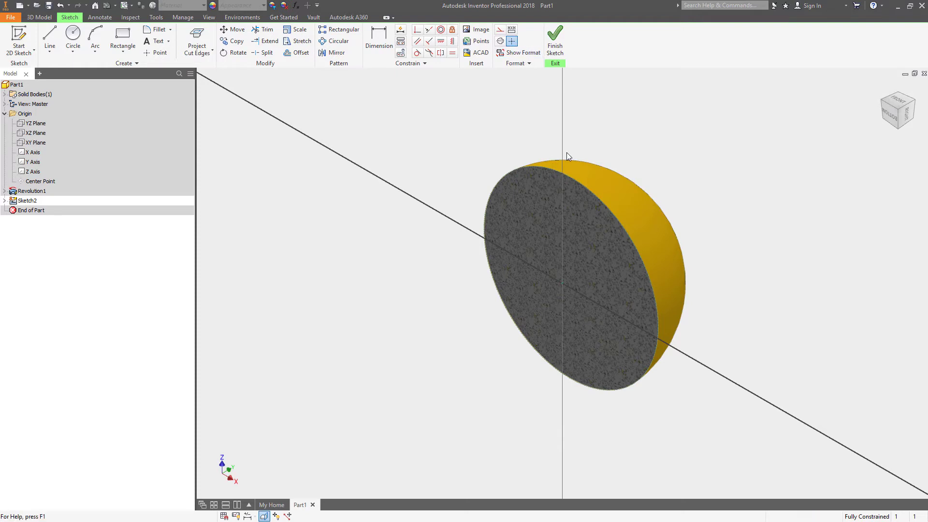
click(562, 172)
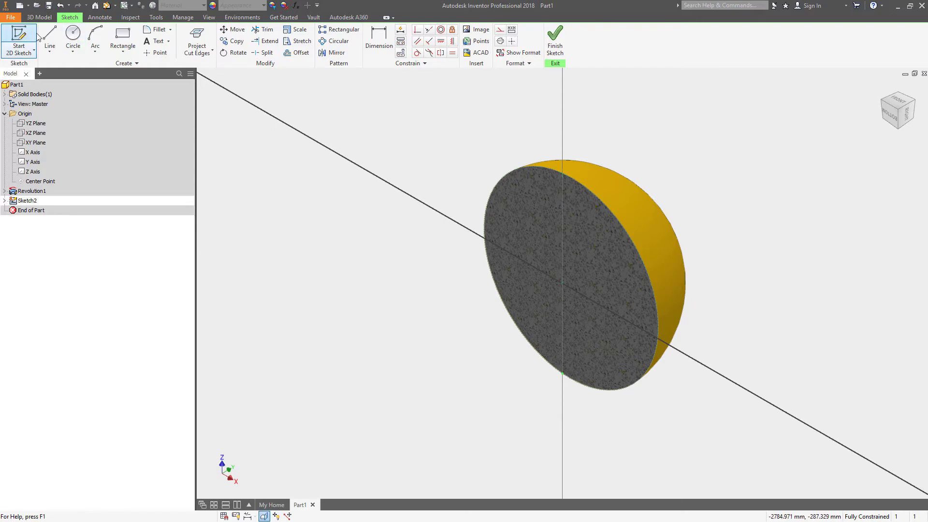
click(512, 41)
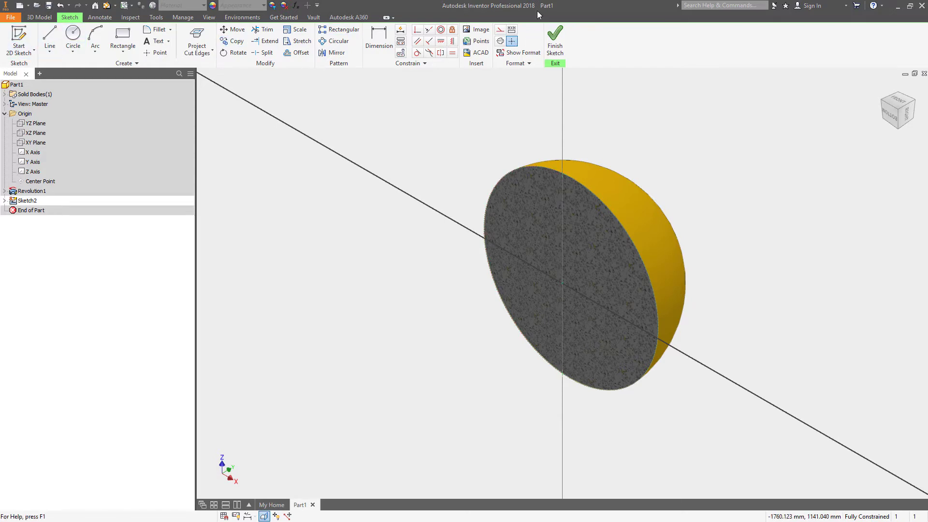
click(50, 36)
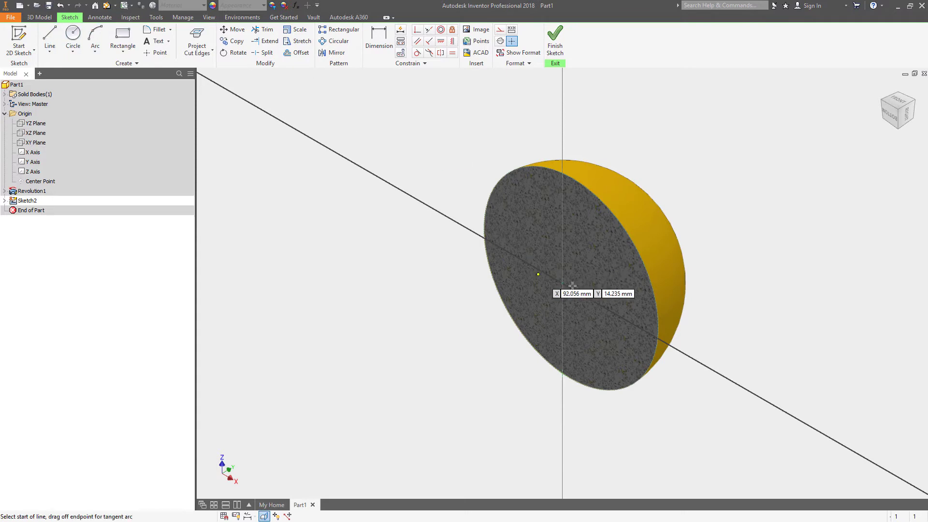
click(891, 113)
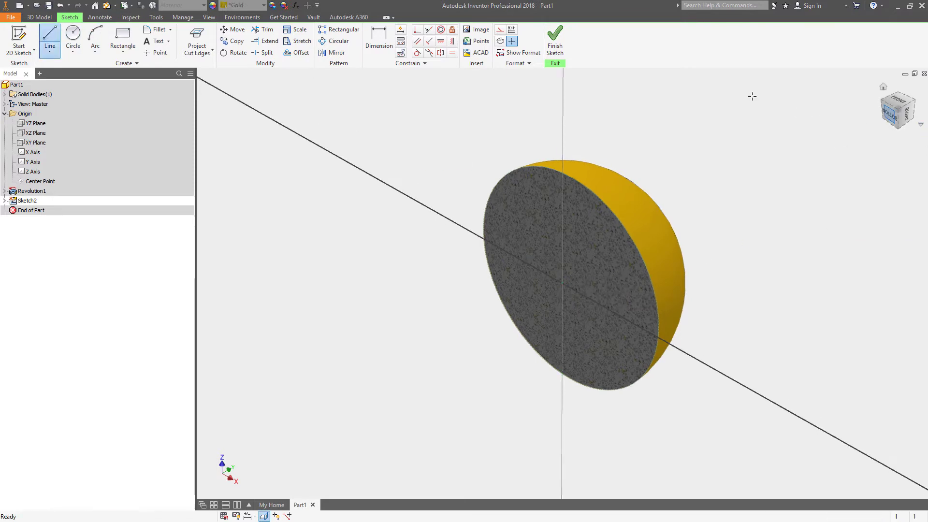
click(570, 283)
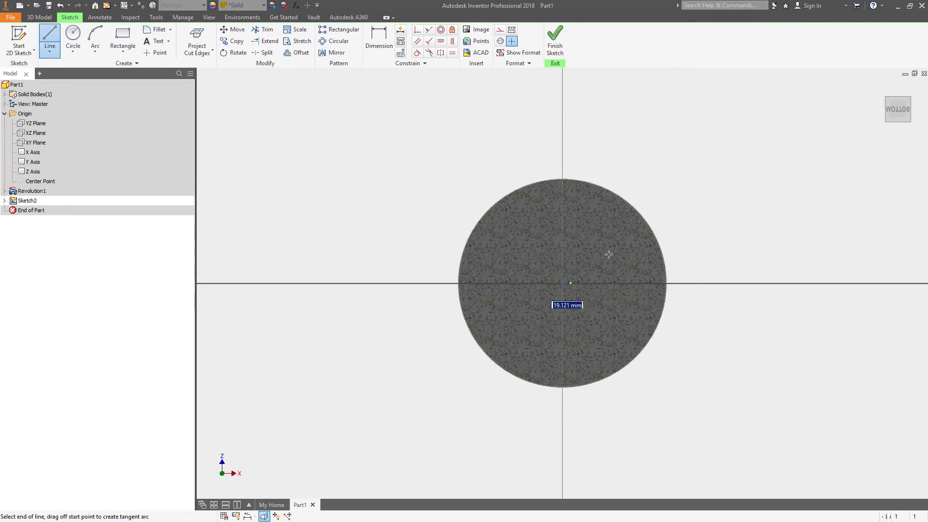
double_click(667, 283)
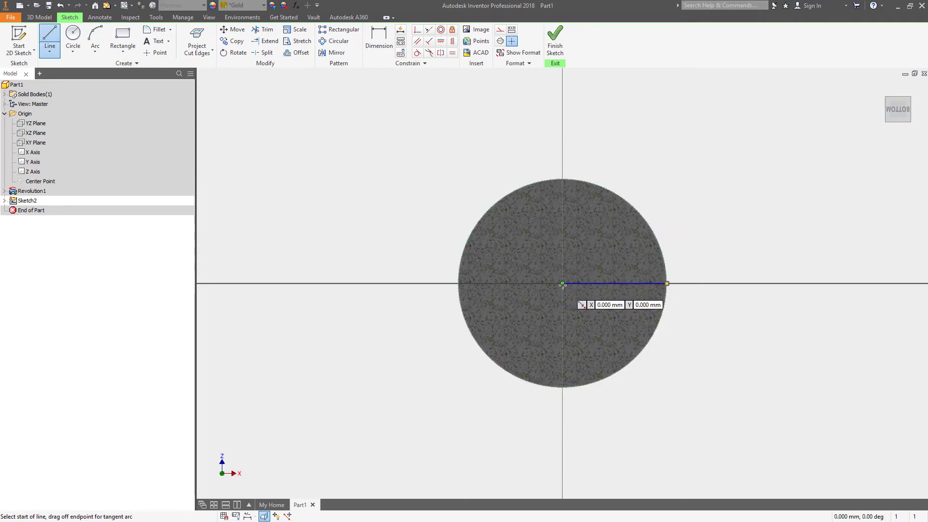
click(60, 6)
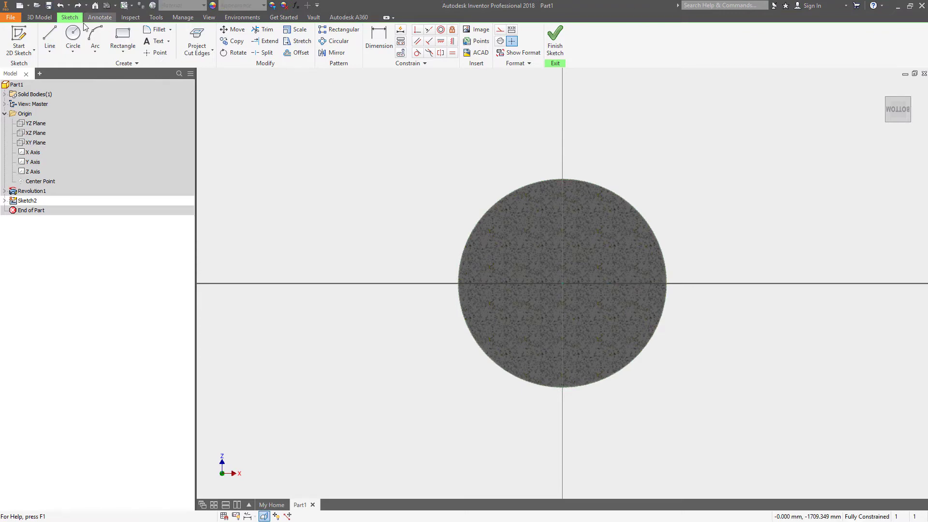
Step: Draw a 250 mm horizontal line from the origin to the edge of the projected circle
key(l)
click(562, 283)
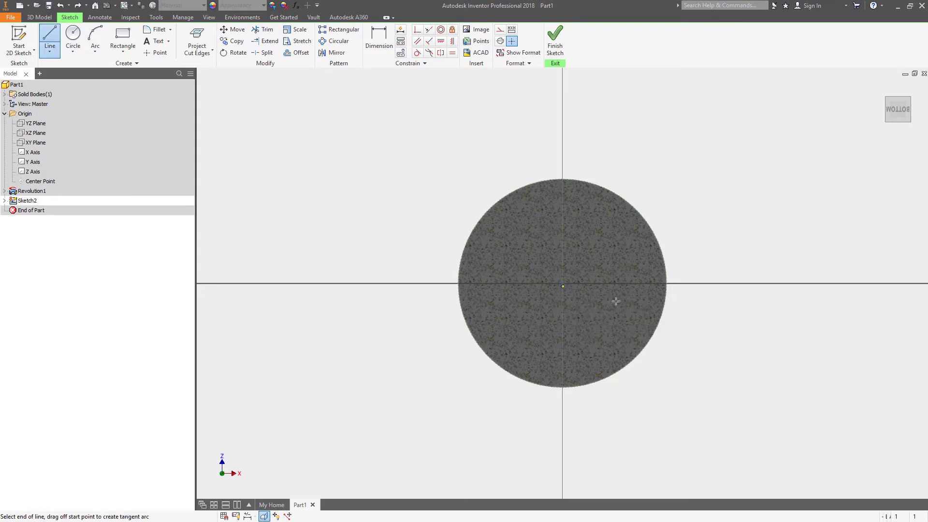
click(668, 284)
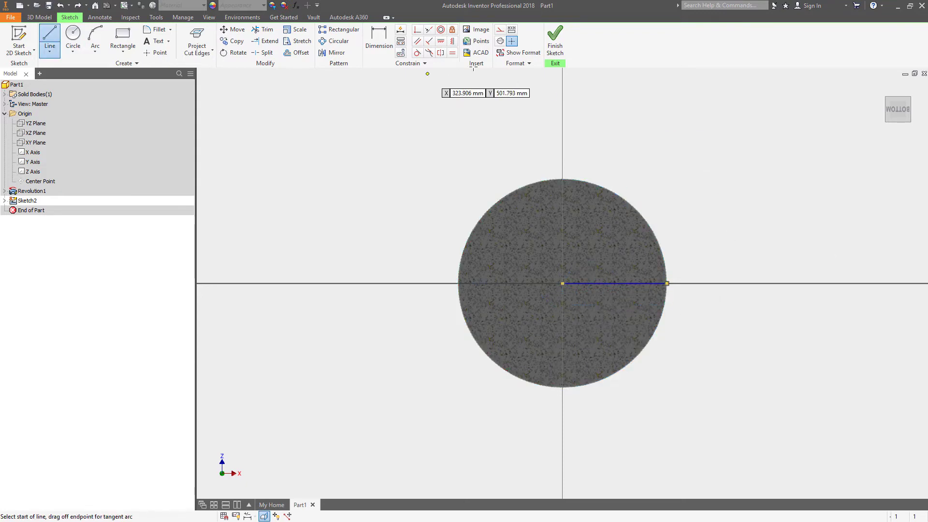
click(667, 284)
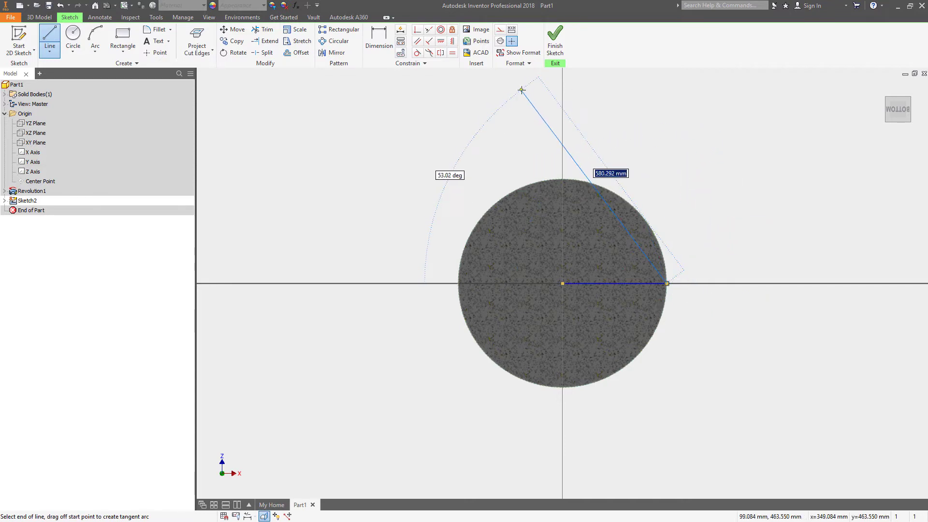
key(Escape)
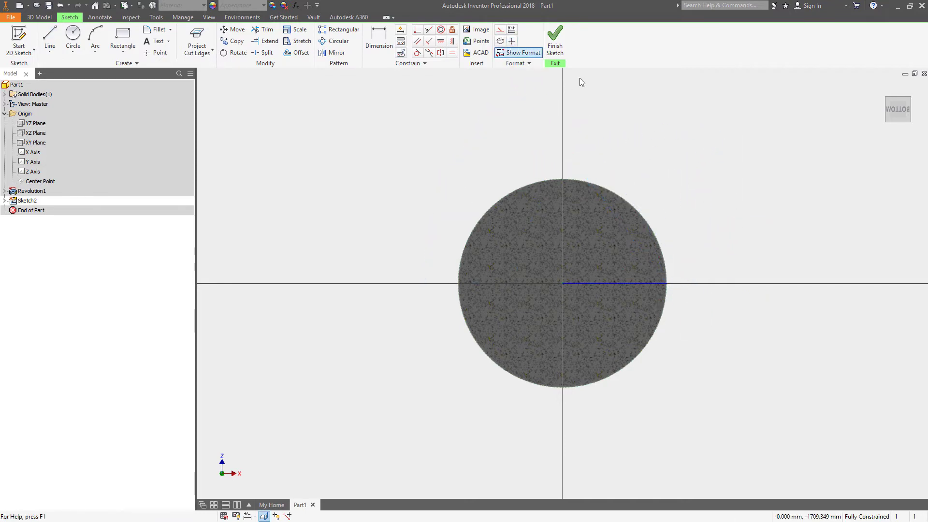
Step: Switch on the centre-point format for the line's outer endpoint on the circle and finish the sketch
click(512, 41)
click(668, 284)
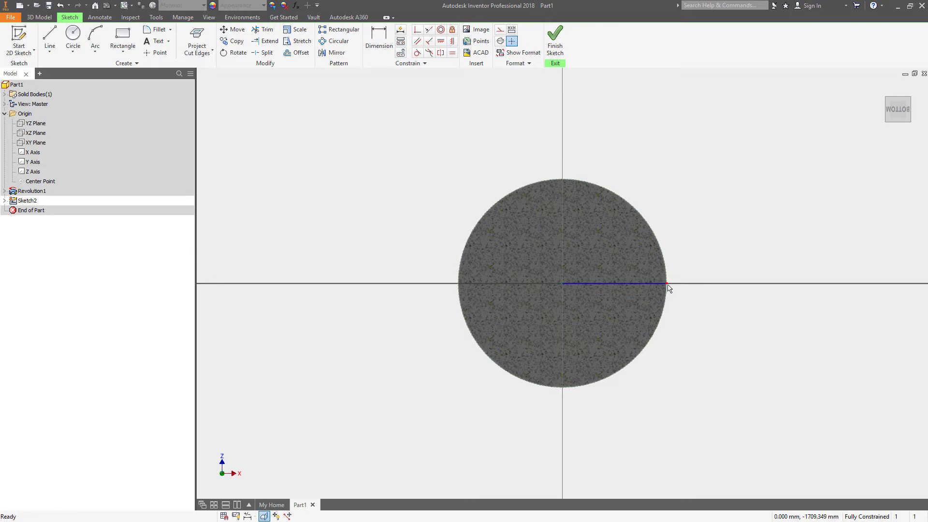
shift+middle_drag(729, 197, 633, 238)
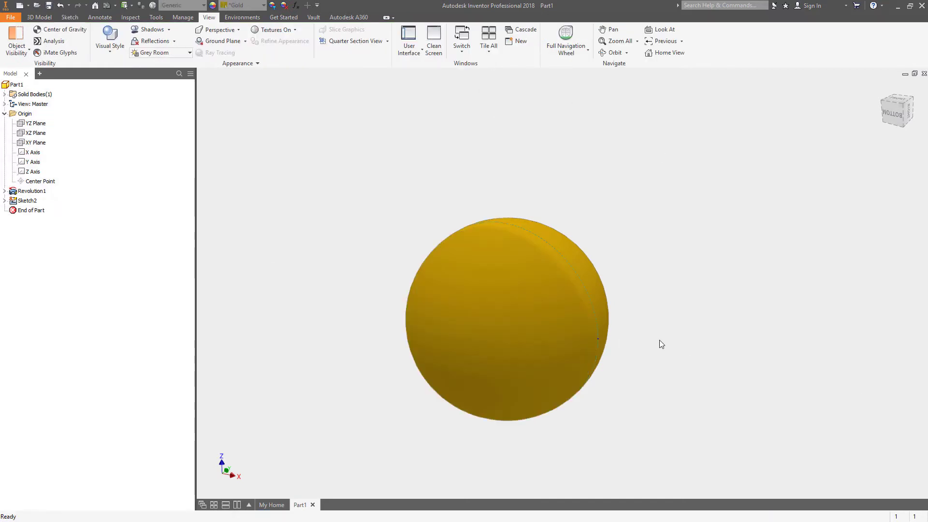
Step: Create a work point on the sketch point at the sphere's surface
click(5, 201)
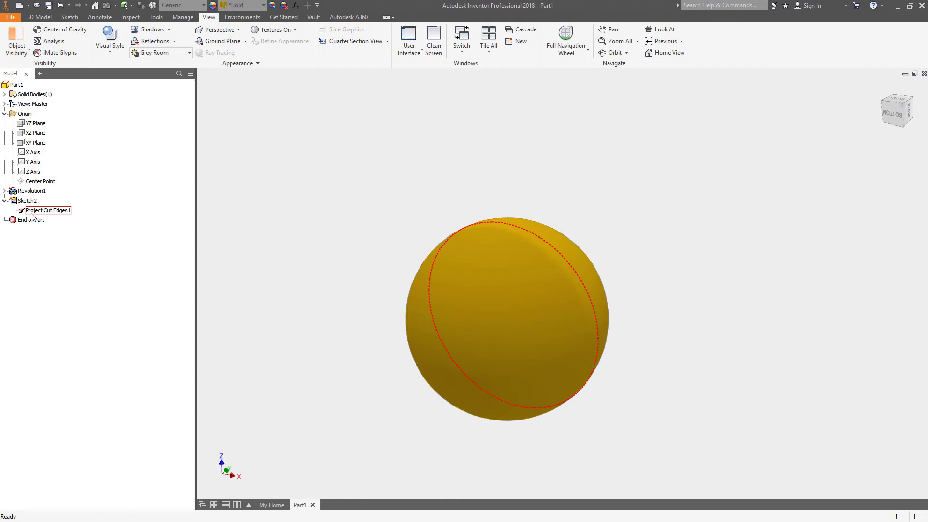
click(41, 18)
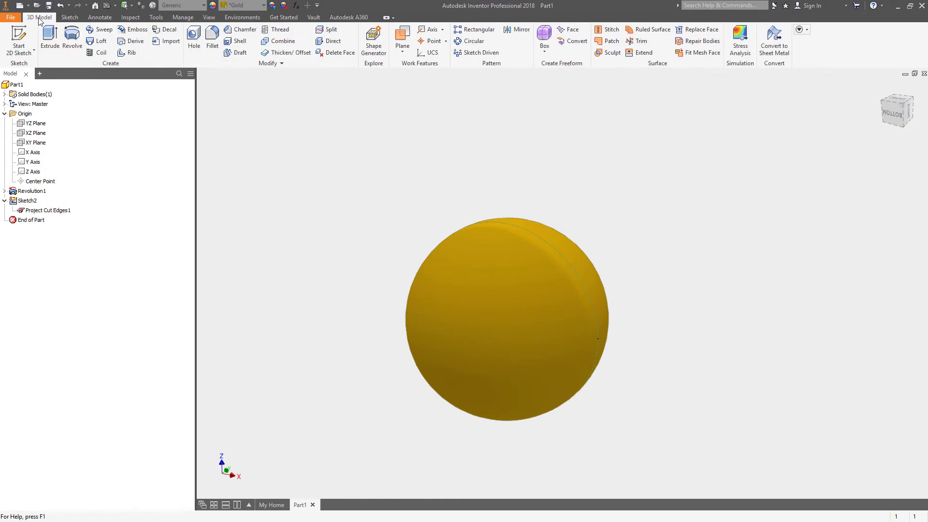
click(434, 40)
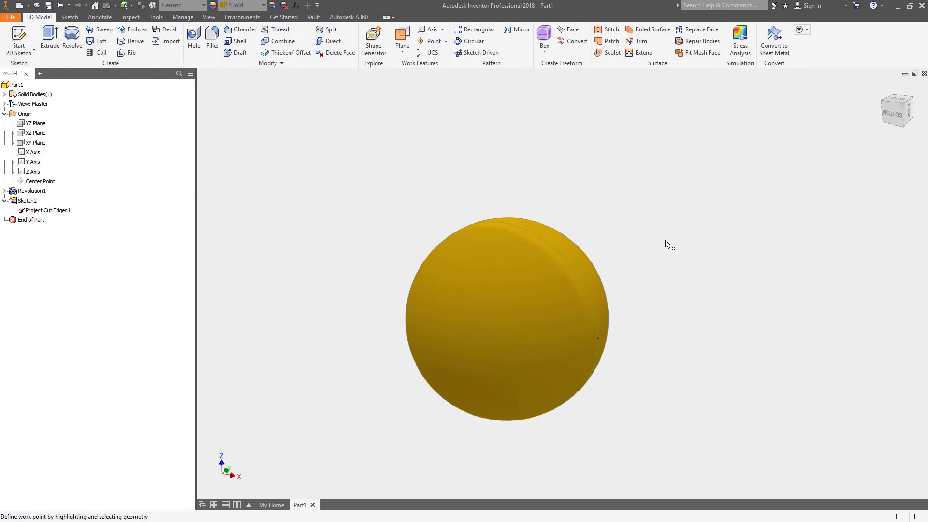
click(599, 338)
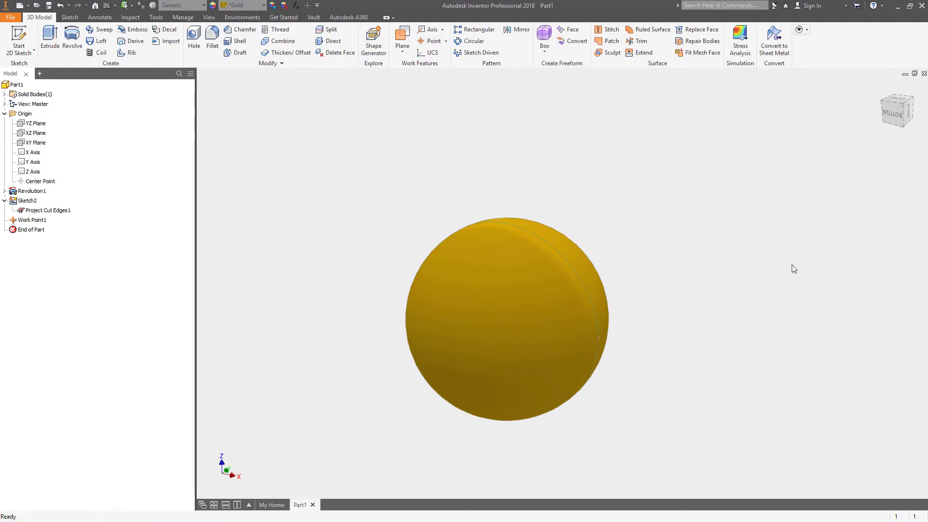
Step: Create a circular pattern of the work point about the Y axis with 4 occurrences over 360 degrees
click(469, 41)
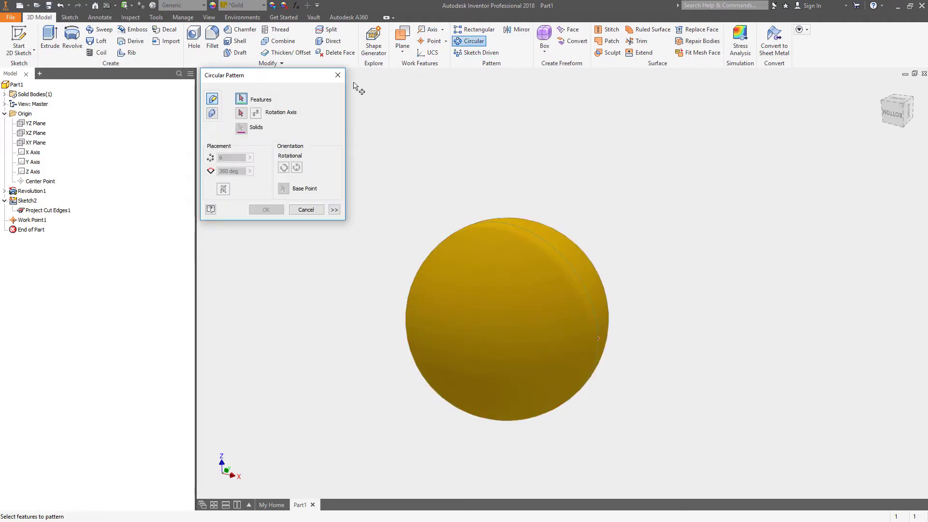
click(599, 338)
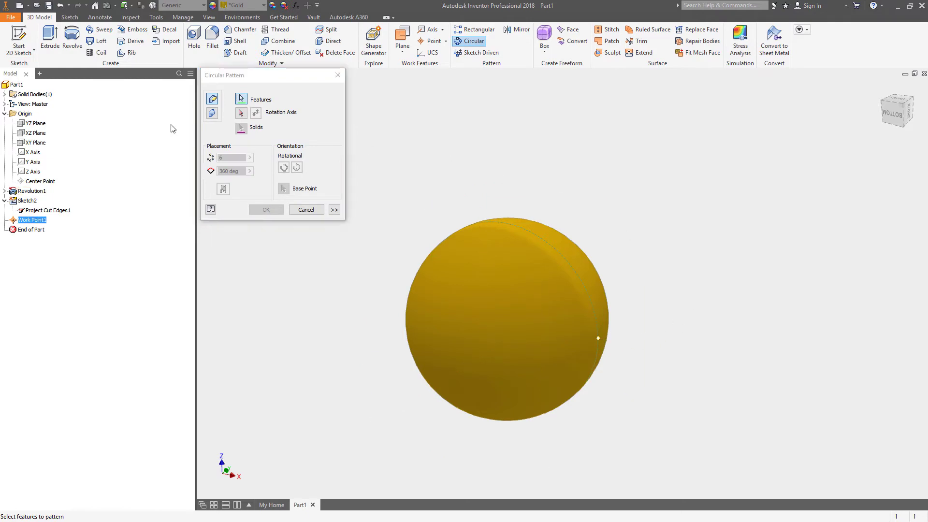
click(241, 114)
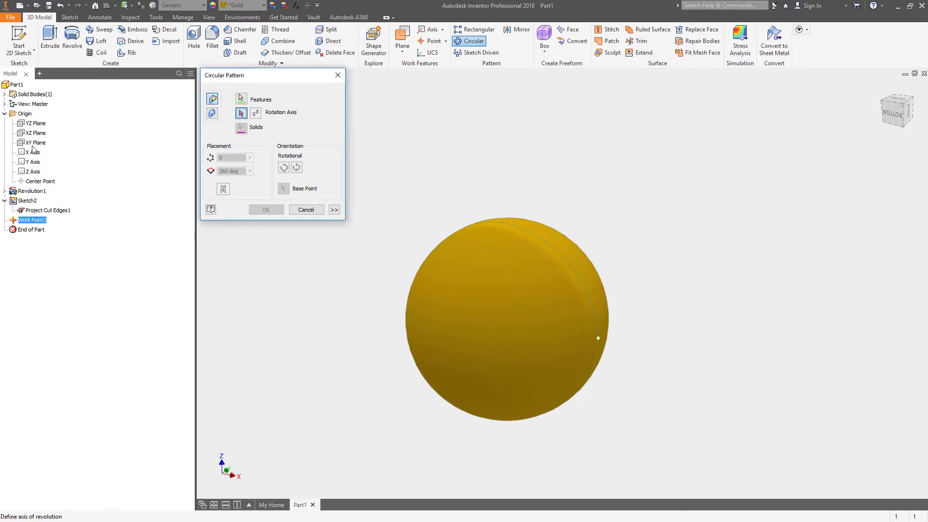
click(34, 162)
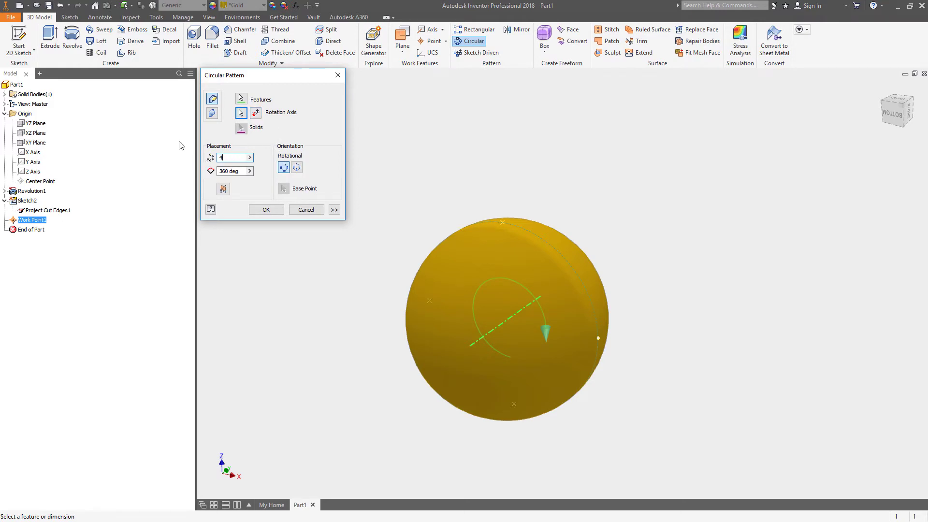
key(Return)
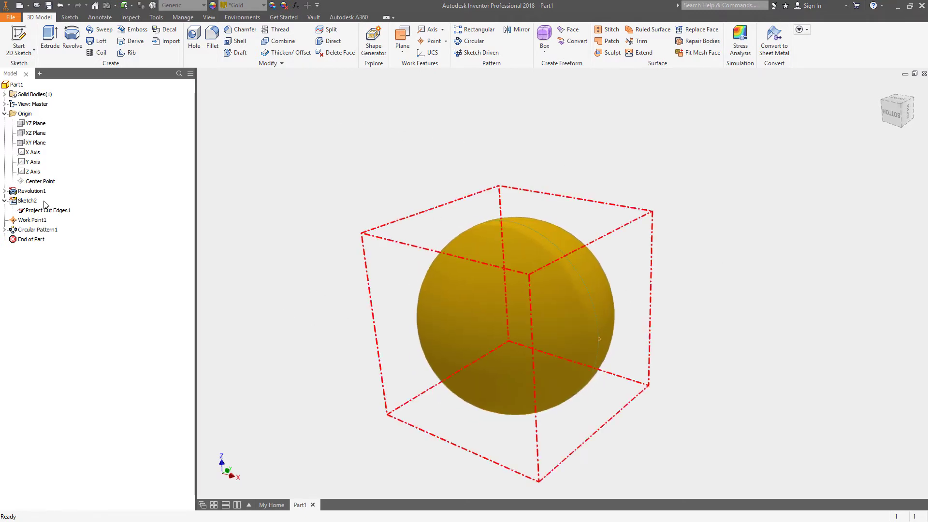
Step: Hide the cut-edge sketch, Sketch2, and consult the reference drawing in Snagit Editor before returning to the part in Inventor
right_click(25, 200)
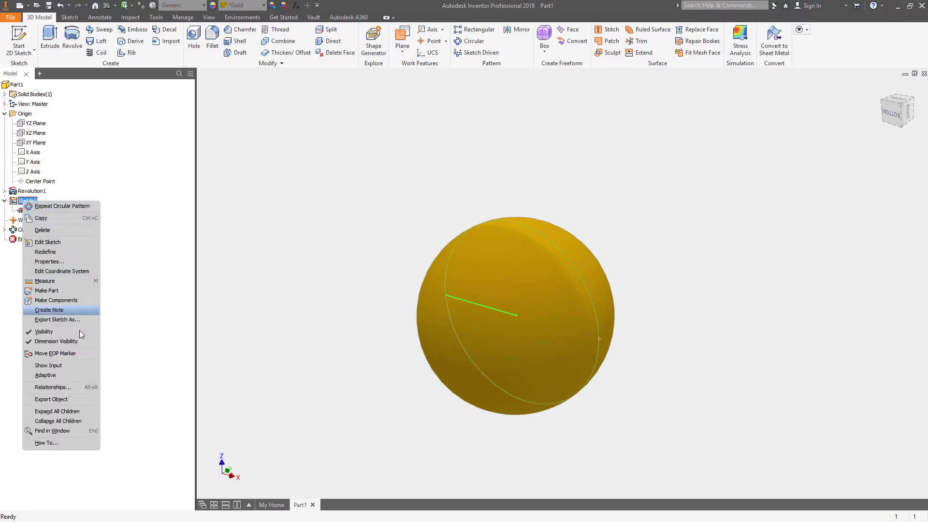
click(46, 332)
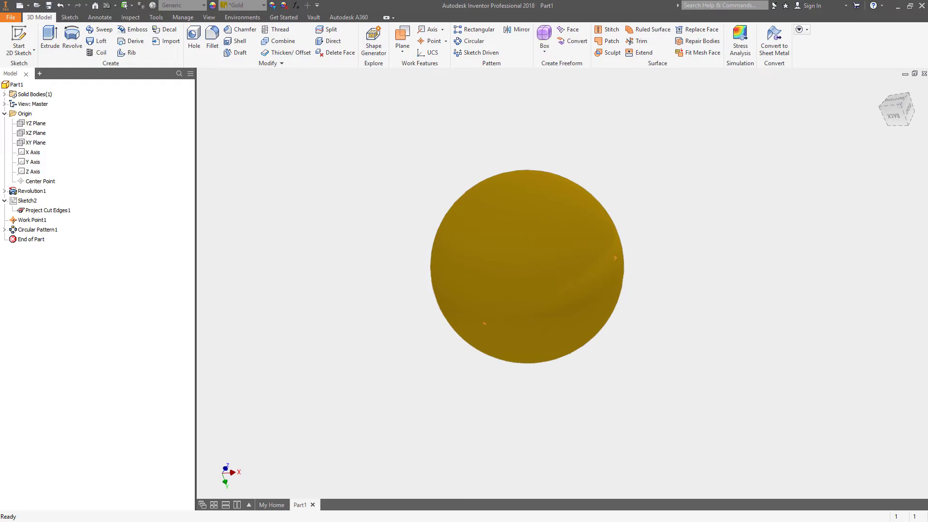
key(alt+Tab)
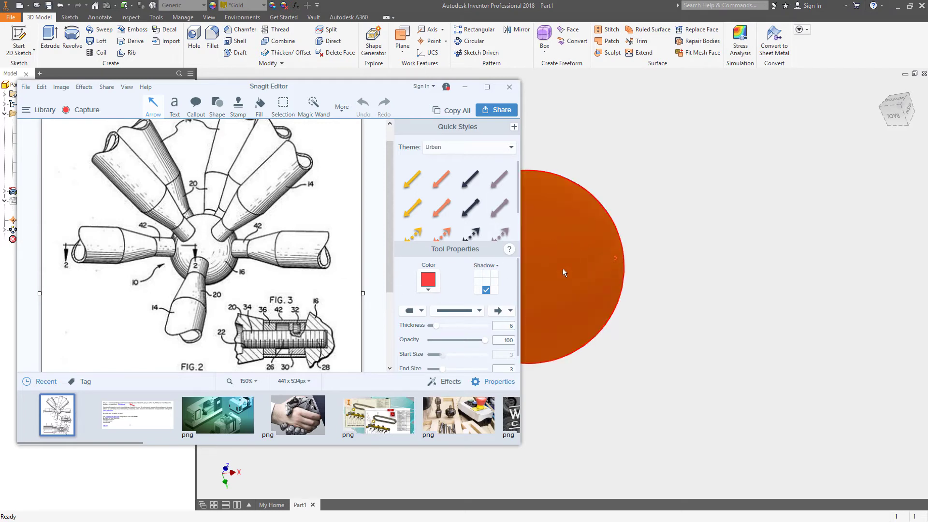
click(524, 111)
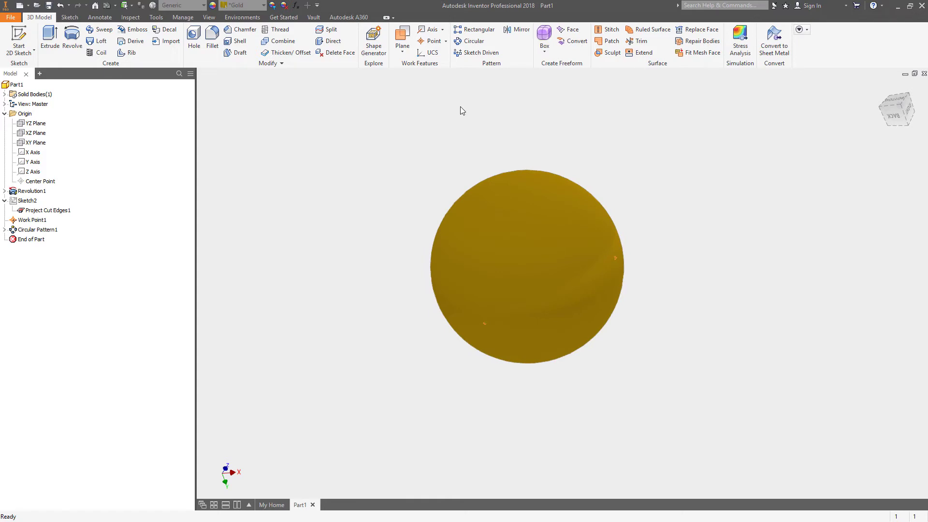
Step: Create a work plane through the Y axis at 45 degrees to the YZ plane
click(401, 39)
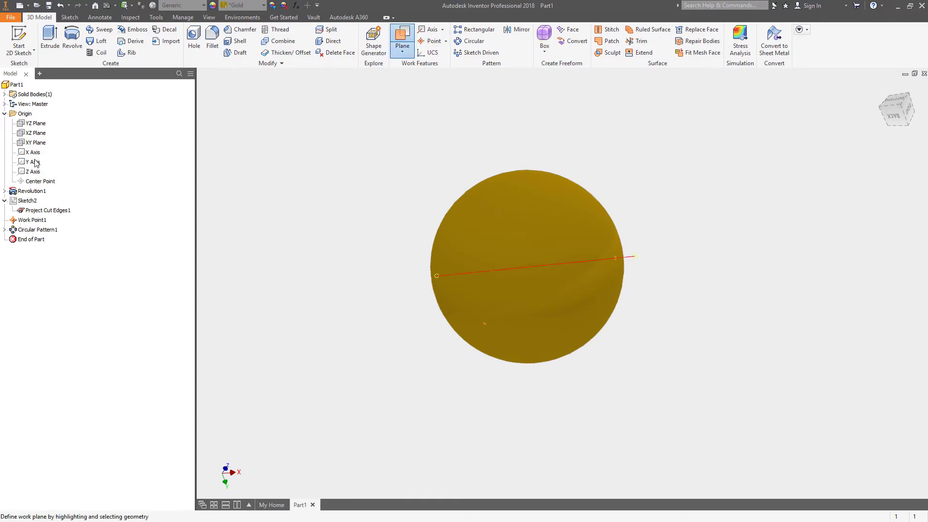
click(33, 162)
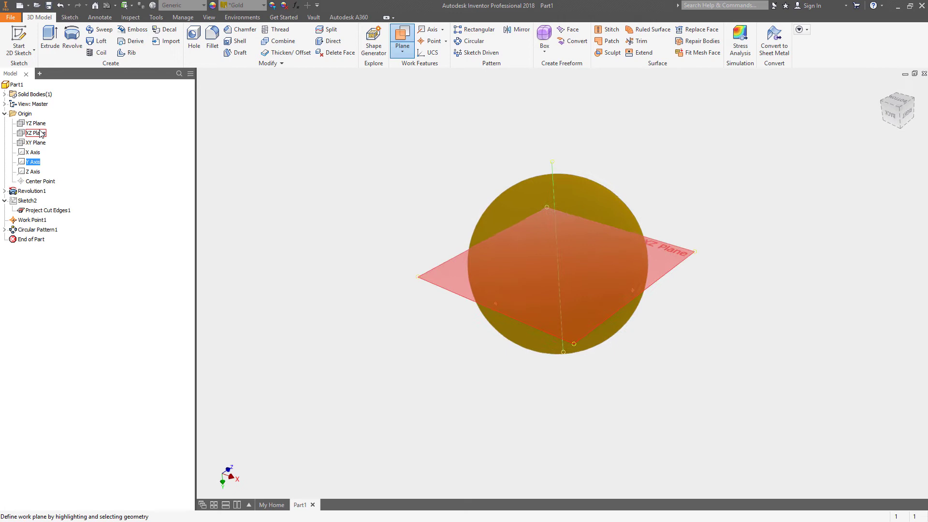
click(37, 125)
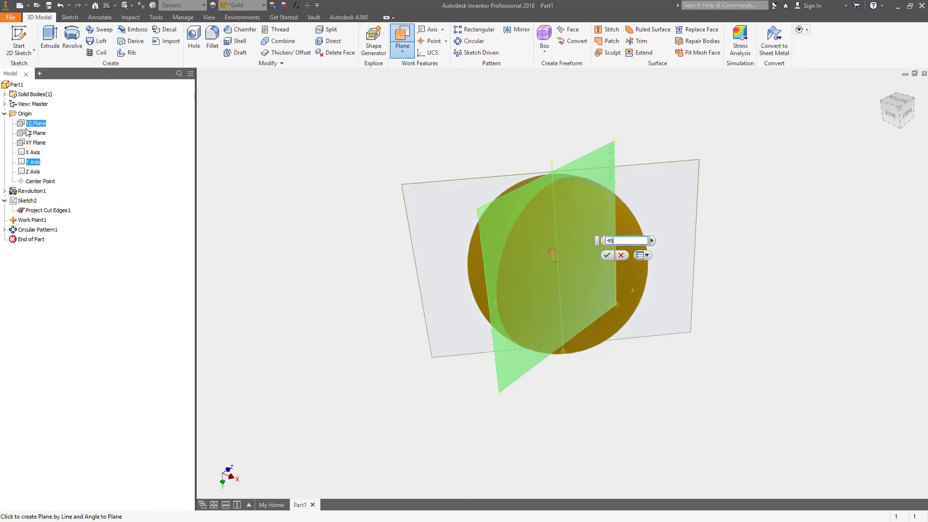
text(45)
key(Return)
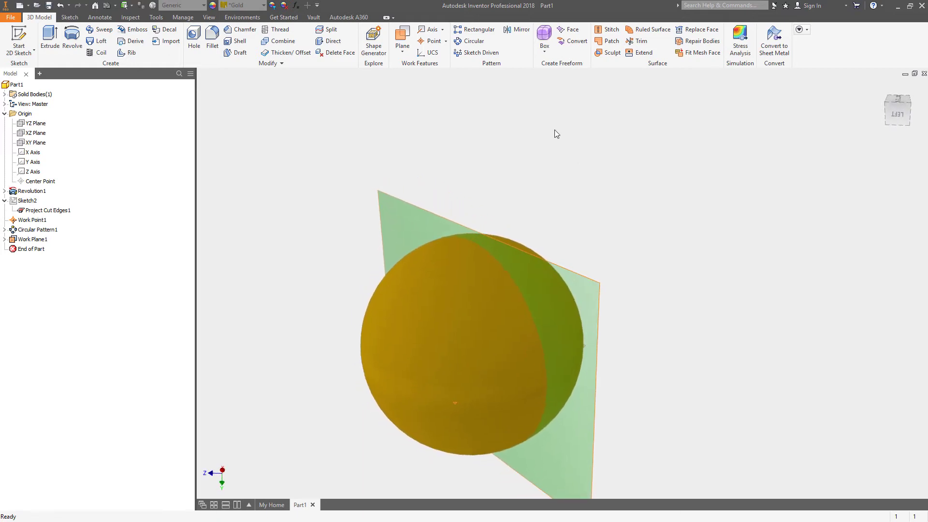
Step: Start a 2D sketch on the angled work plane and slice the model graphics at the sketch plane
key(s)
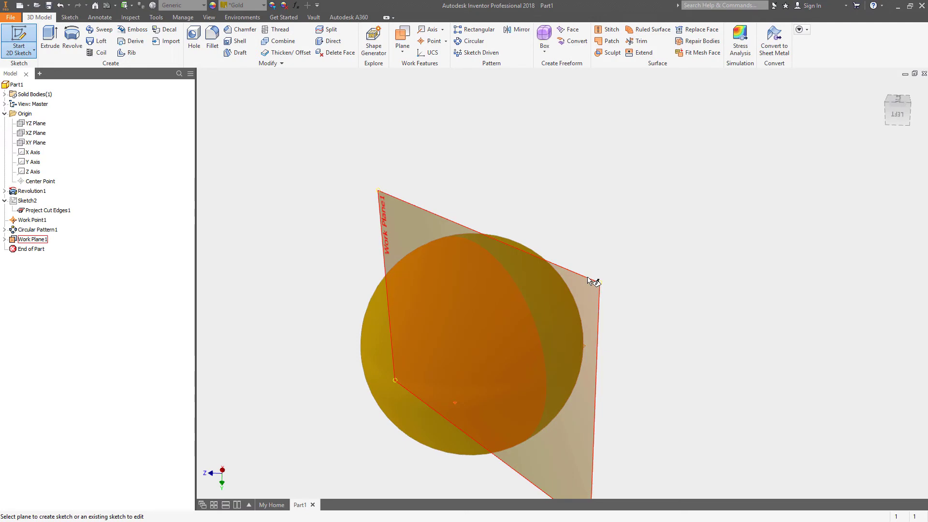
click(588, 278)
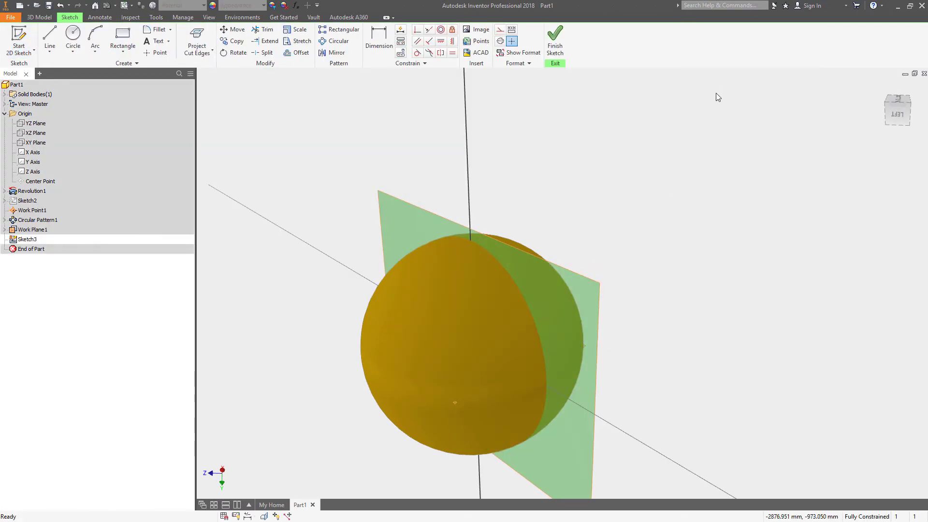
key(F7)
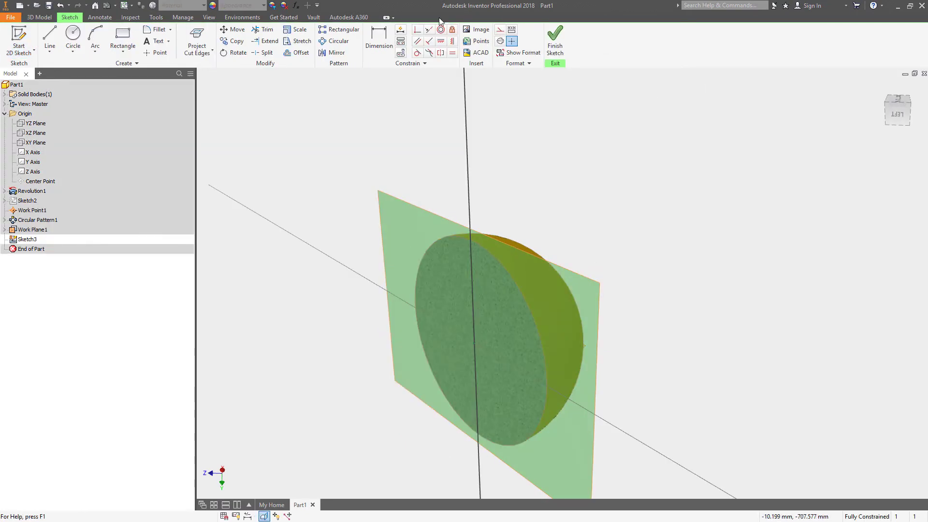
Step: Try projecting the sphere's cut edges into the sketch, and undo the projection
click(198, 39)
mouse_move(654, 152)
shift+middle_down()
mouse_move(643, 182)
mouse_move(547, 156)
mouse_move(501, 113)
shift+middle_up()
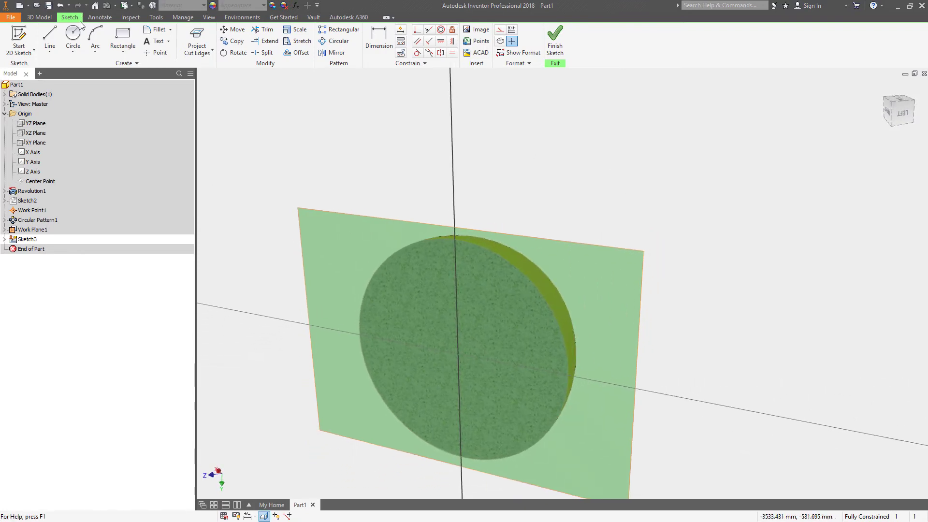
click(59, 5)
Step: Draw a circle about 500 mm in diameter centred on the origin, matching the sphere's outline
click(73, 34)
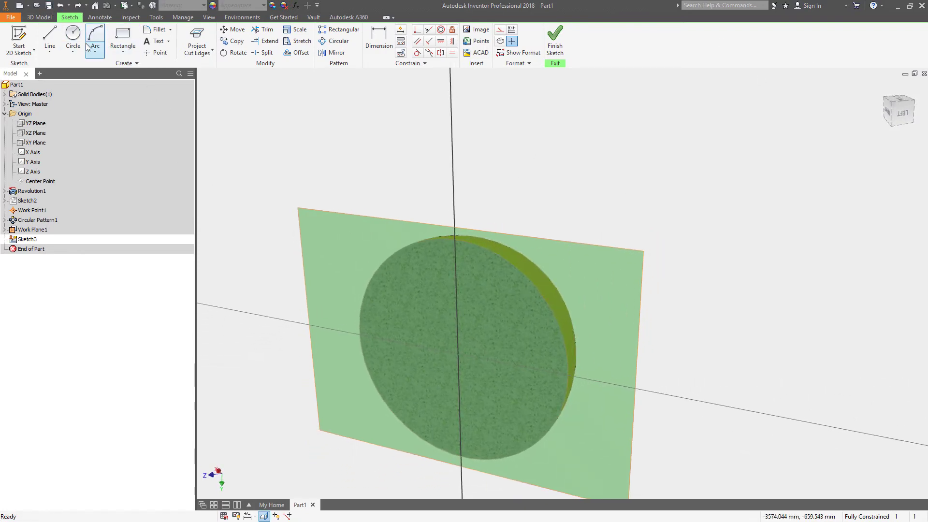
click(457, 353)
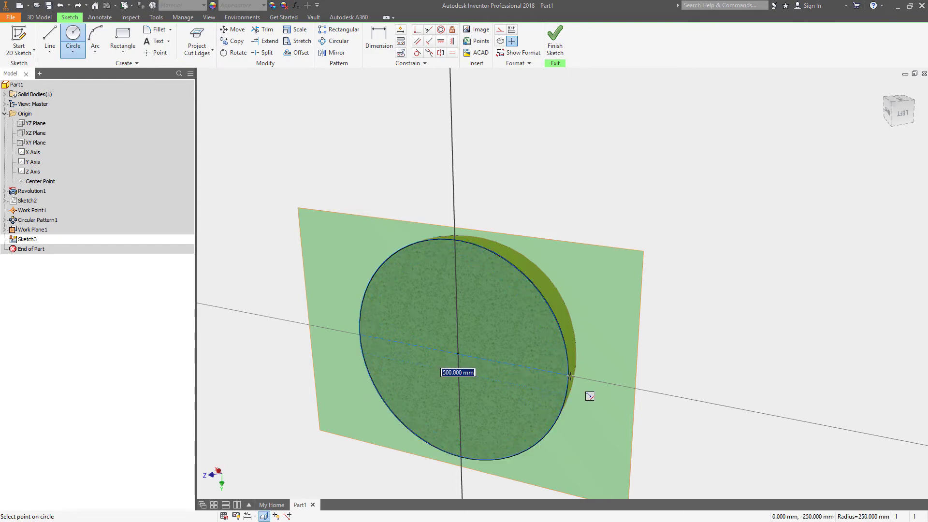
click(590, 392)
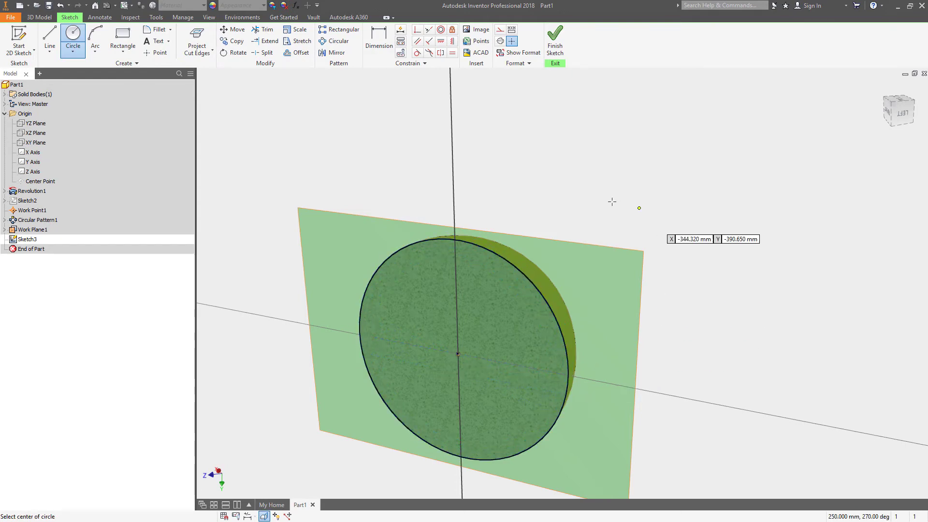
Step: Draw two lines from the circle's centre to its edge, one along the horizontal axis and one about 51 degrees above it
click(901, 112)
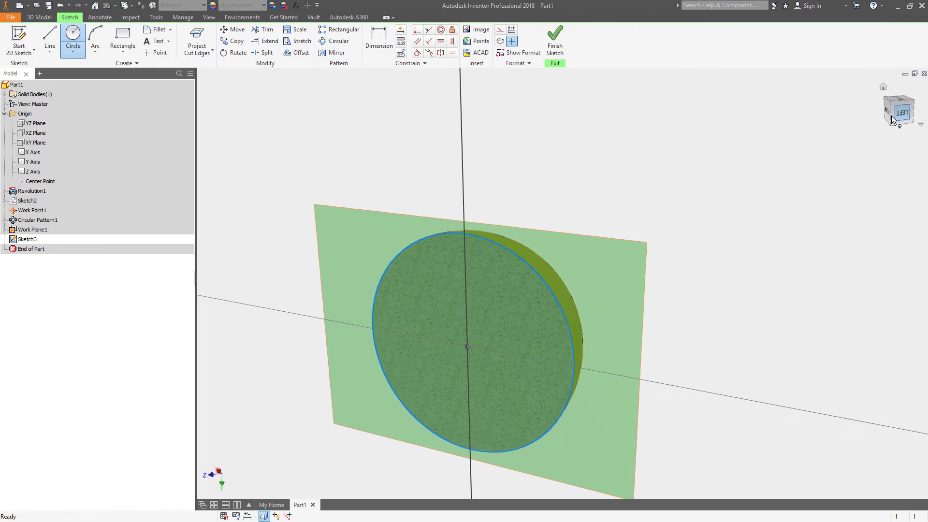
key(F5)
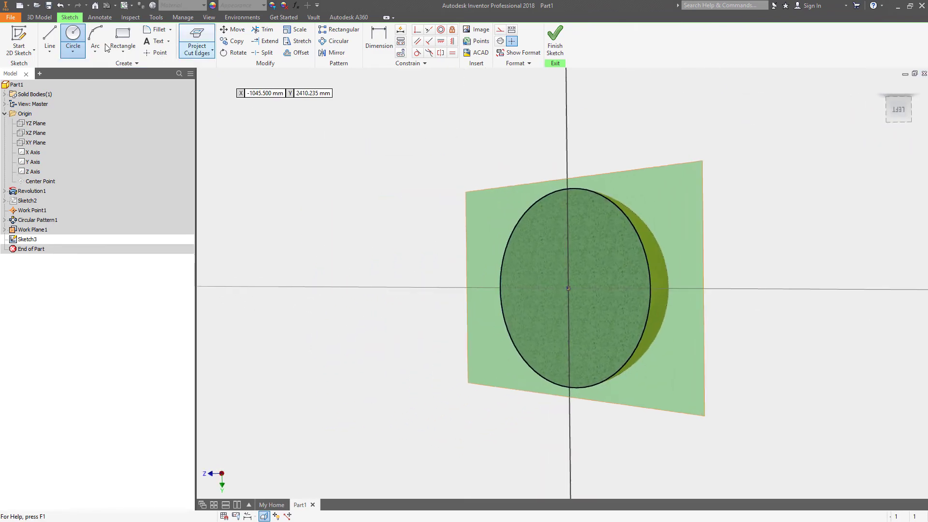
click(52, 39)
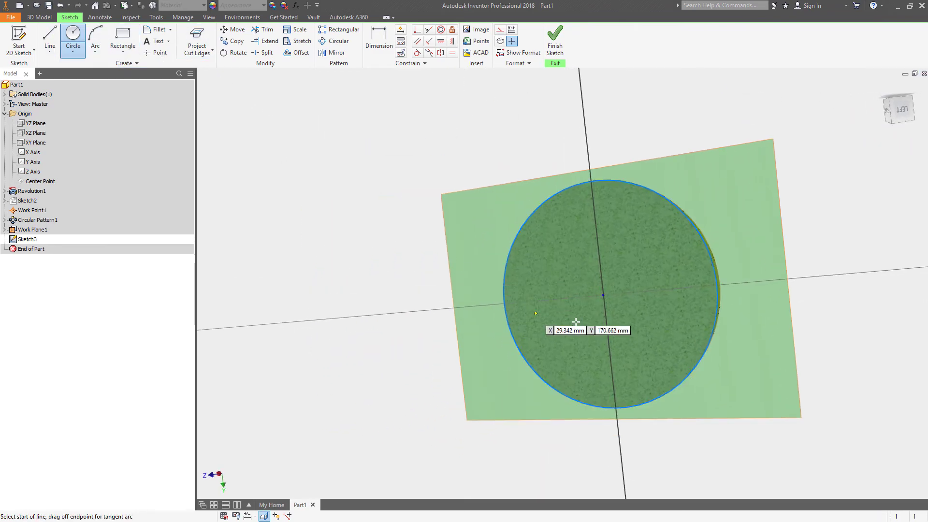
click(604, 295)
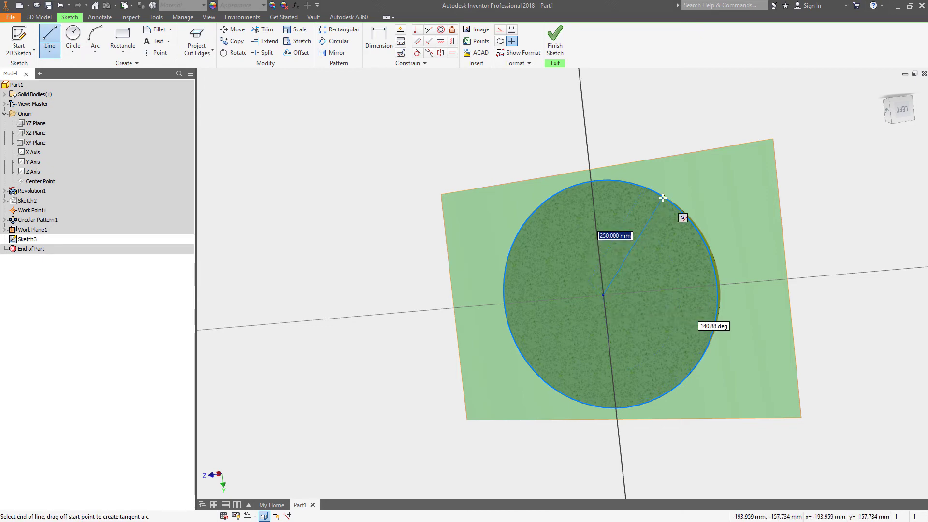
double_click(664, 197)
click(603, 295)
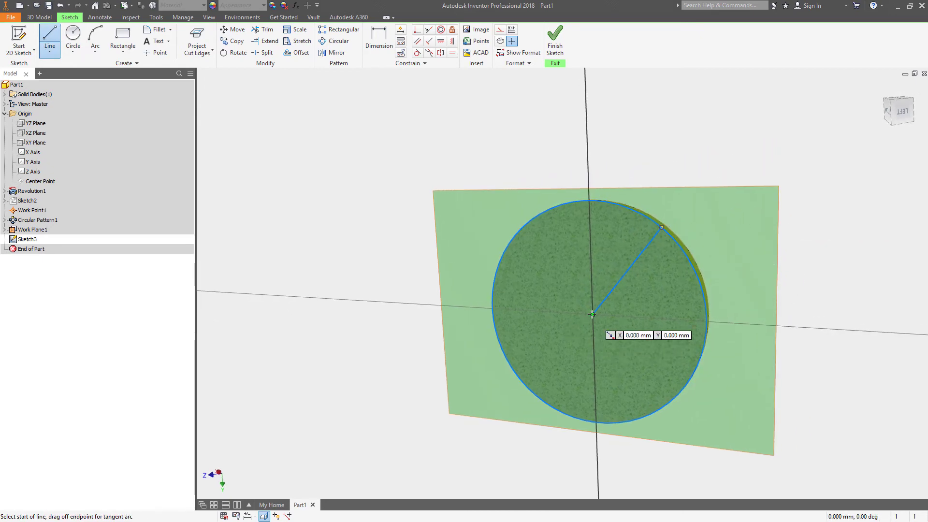
click(712, 327)
Step: Apply a coincident constraint between the horizontal line's outer endpoint and the circle
click(417, 30)
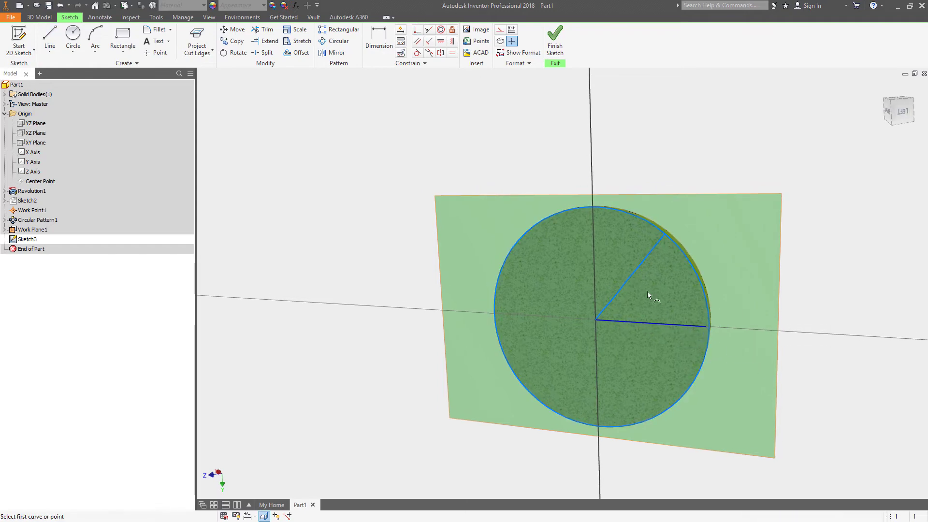
click(703, 327)
click(709, 326)
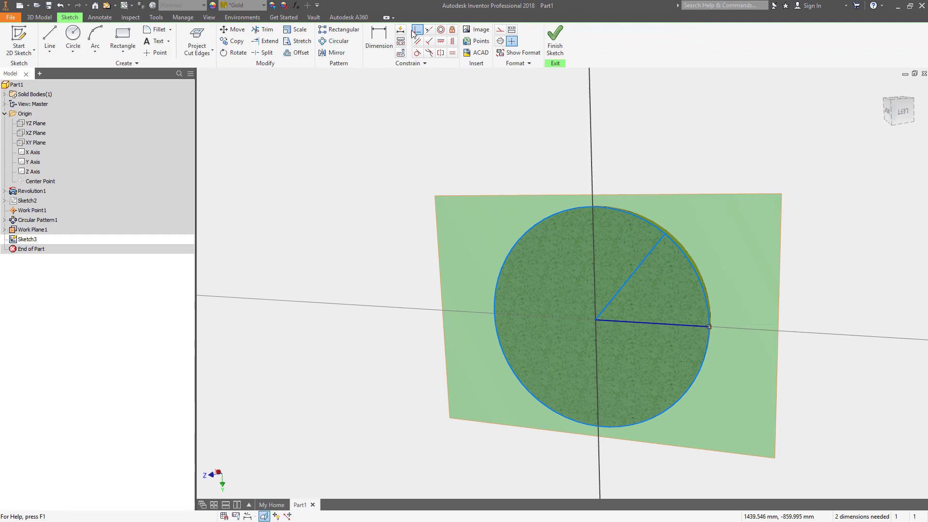
Step: Dimension the angle between the two lines and set it to 45 degrees
key(d)
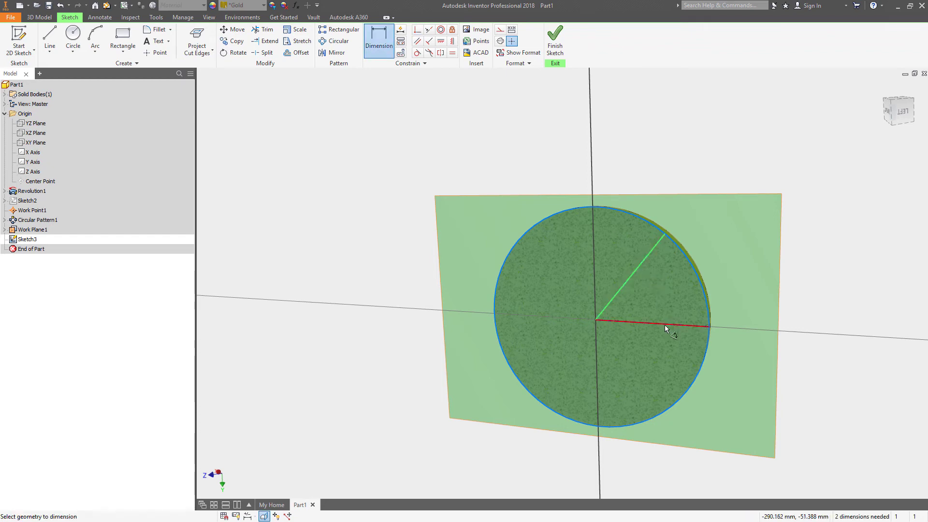
click(665, 326)
click(746, 239)
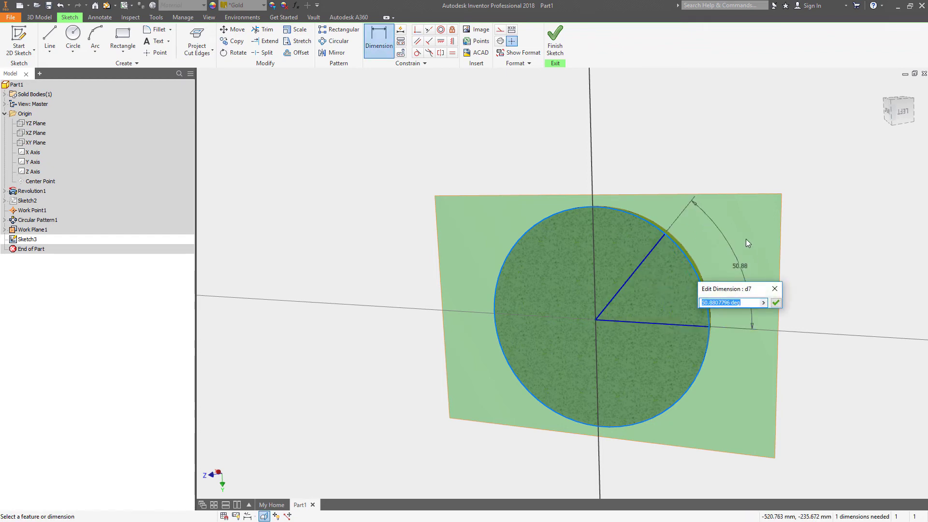
text(45)
key(Return)
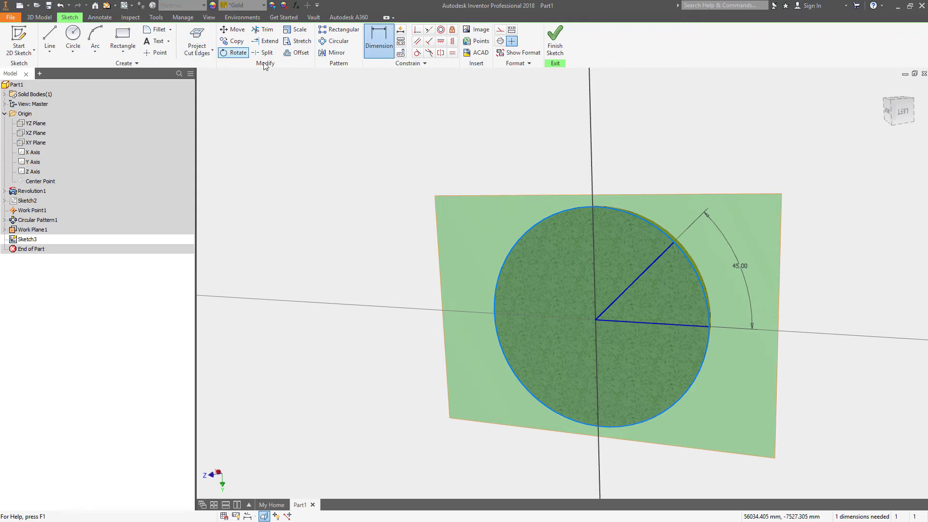
Step: Test the sketch's remaining freedom by enlarging the circle beyond the sphere's edge
mouse_move(654, 157)
shift+middle_down()
mouse_move(688, 157)
mouse_move(671, 196)
shift+middle_up()
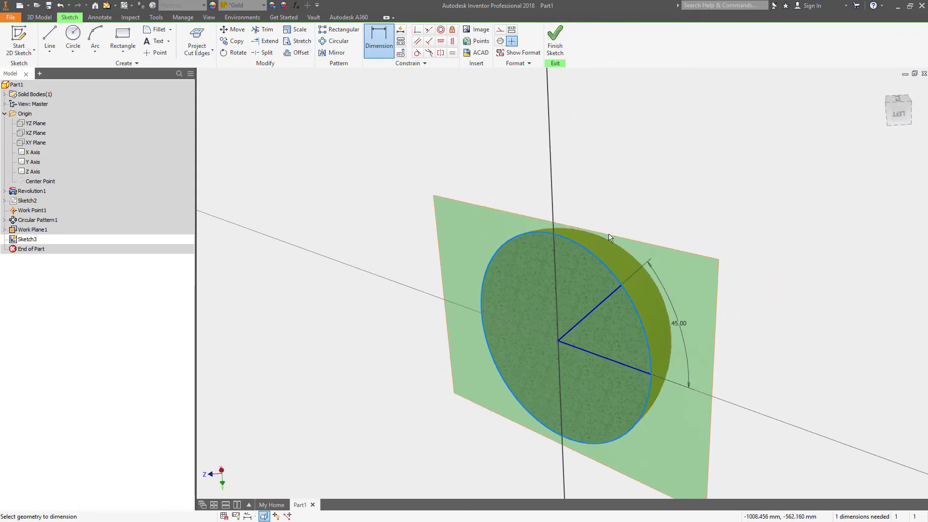
key(Escape)
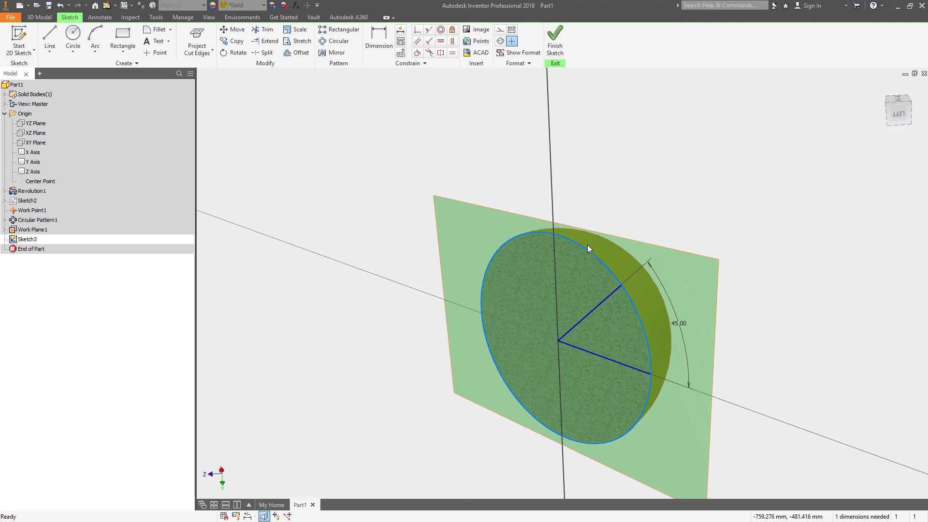
mouse_move(587, 247)
mouse_down()
mouse_move(611, 207)
mouse_move(691, 173)
mouse_up()
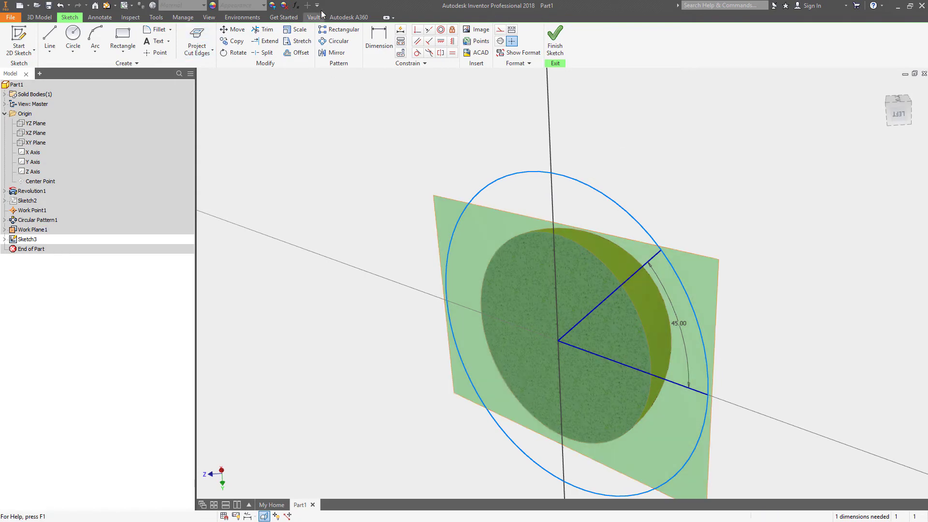
Step: Constrain the horizontal line's outer endpoint coincident with the sphere's cut edge so the circle matches the sphere
click(417, 30)
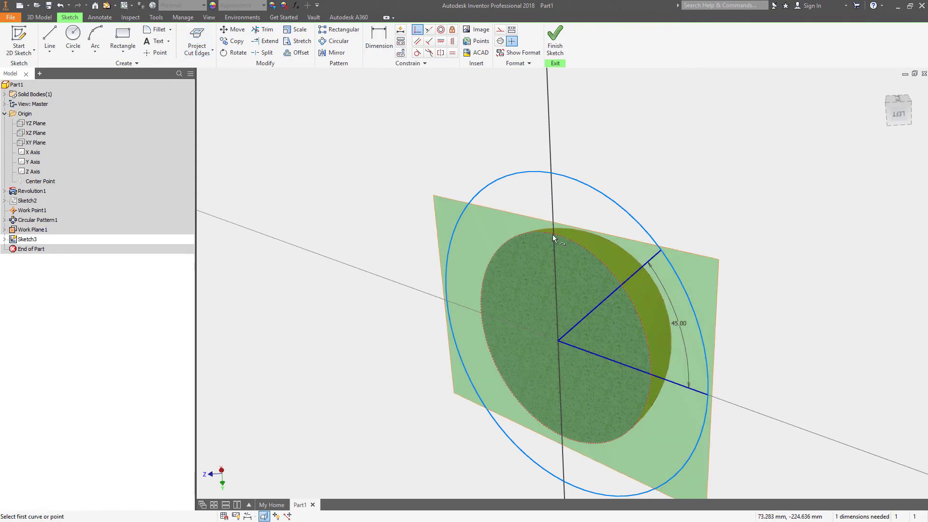
click(553, 234)
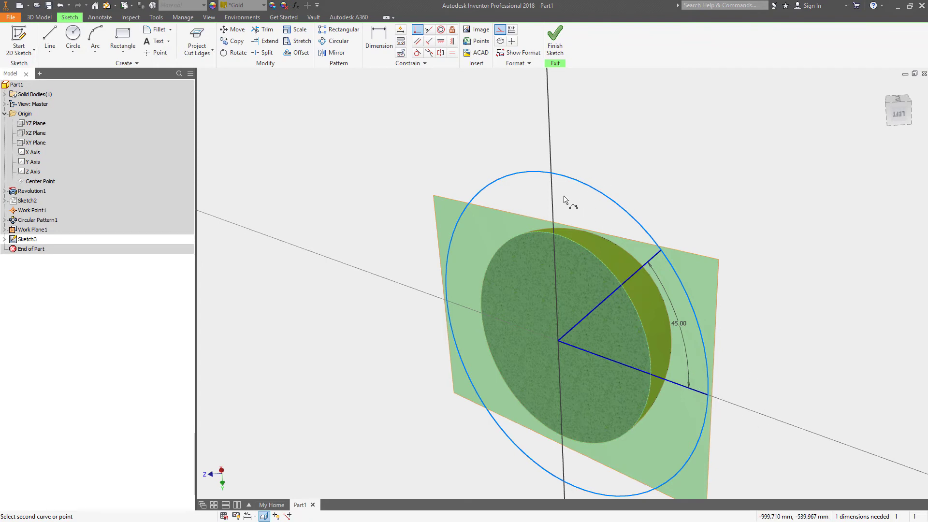
key(Escape)
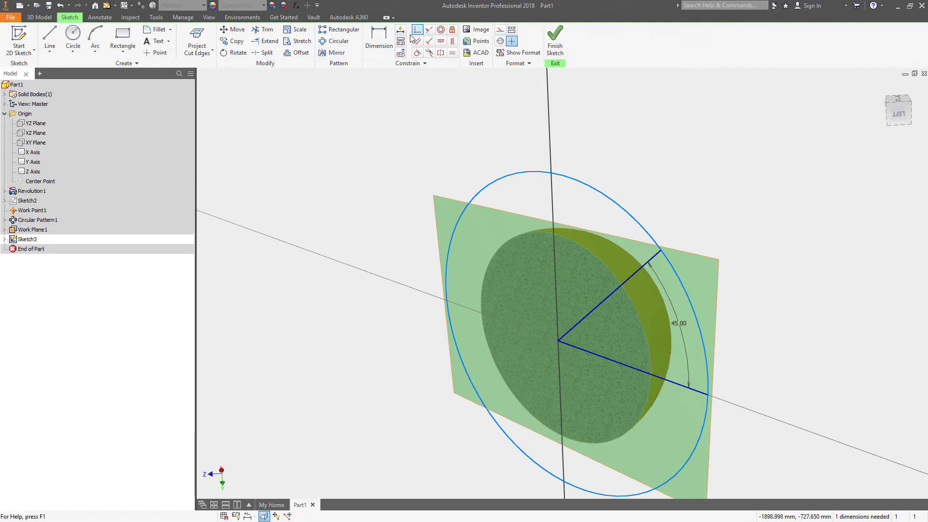
click(417, 30)
click(708, 395)
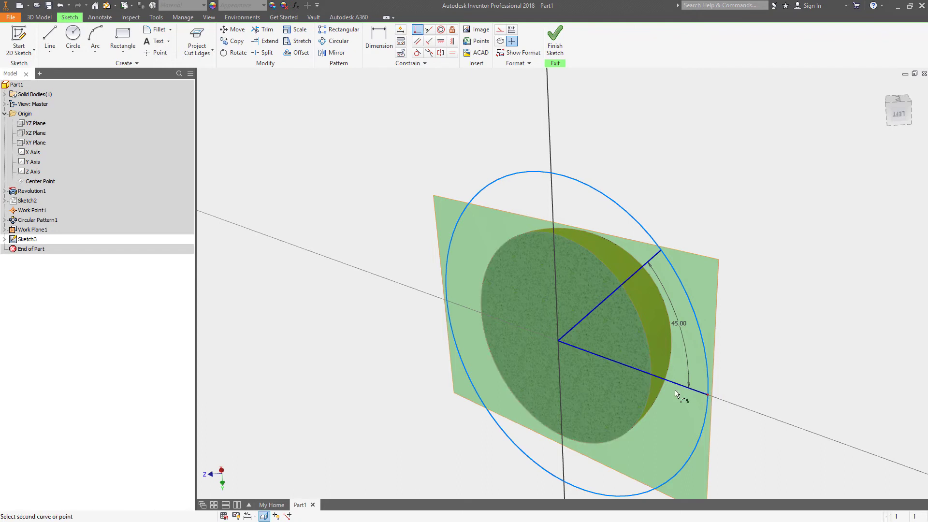
click(652, 379)
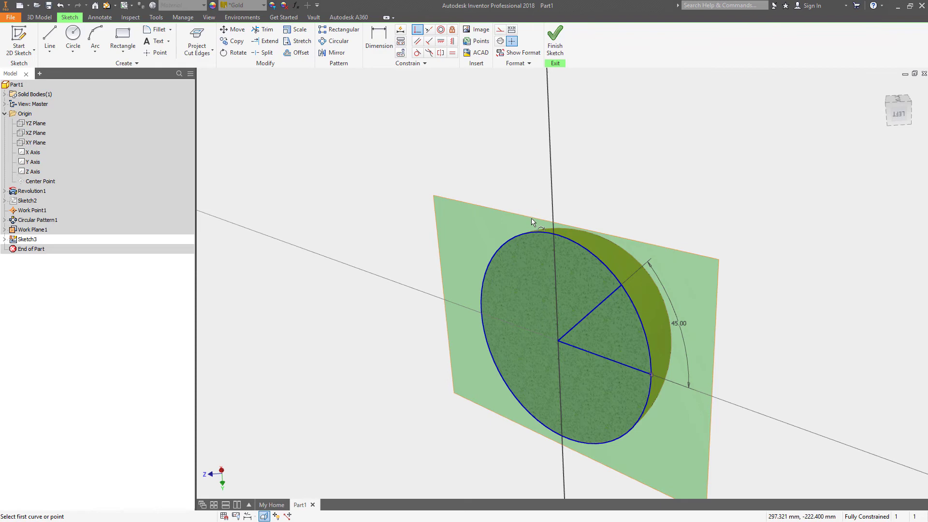
Step: Finish the sketch and create a work point at the angled line's outer endpoint on the sphere's surface
click(622, 284)
click(555, 43)
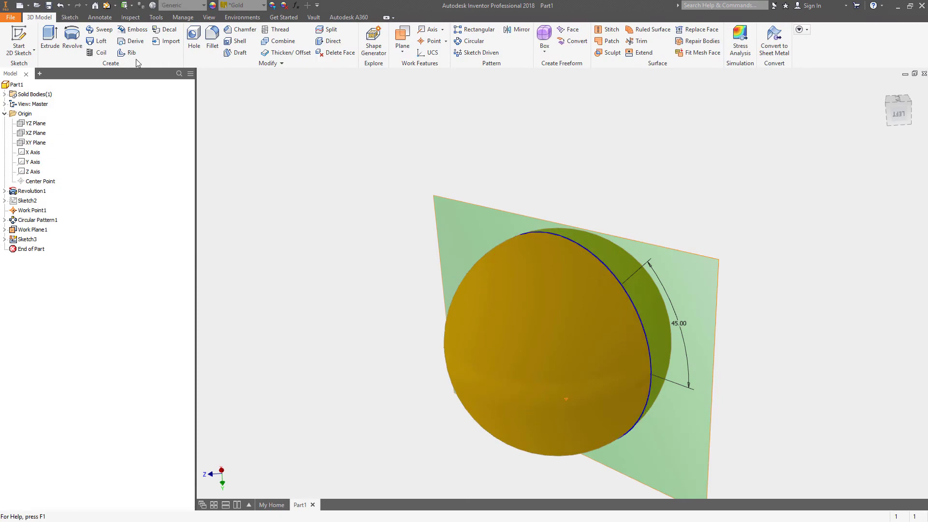
click(436, 45)
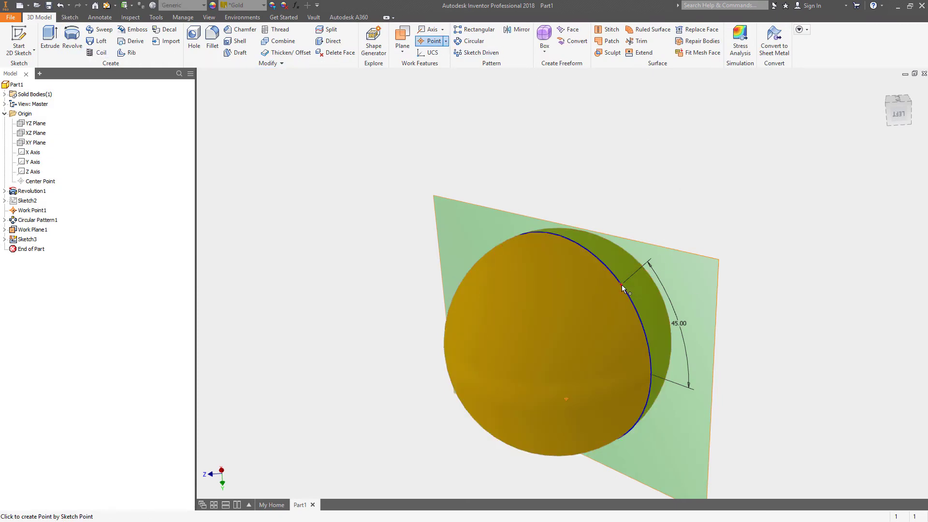
click(622, 285)
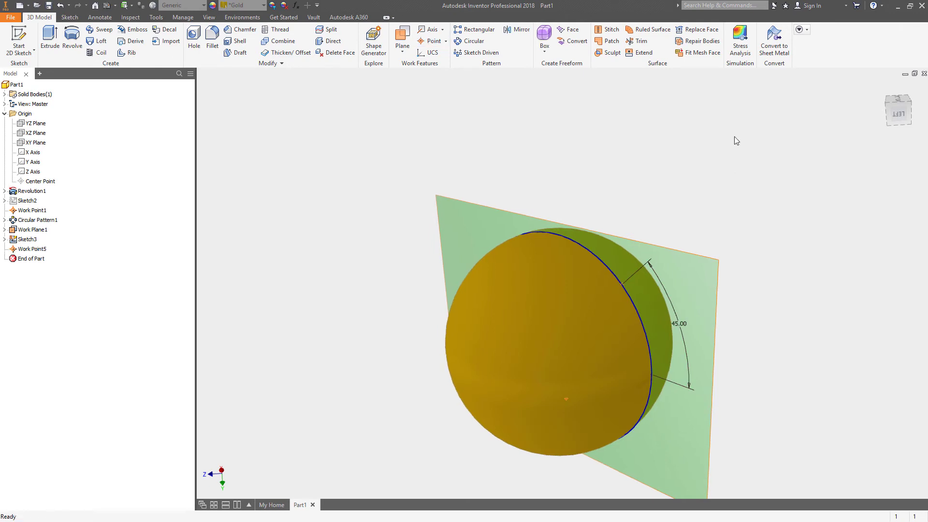
Step: Circular-pattern the 45-degree work point around the origin Y Axis with 4 occurrences over 360 degrees
shift+middle_drag(735, 137, 758, 130)
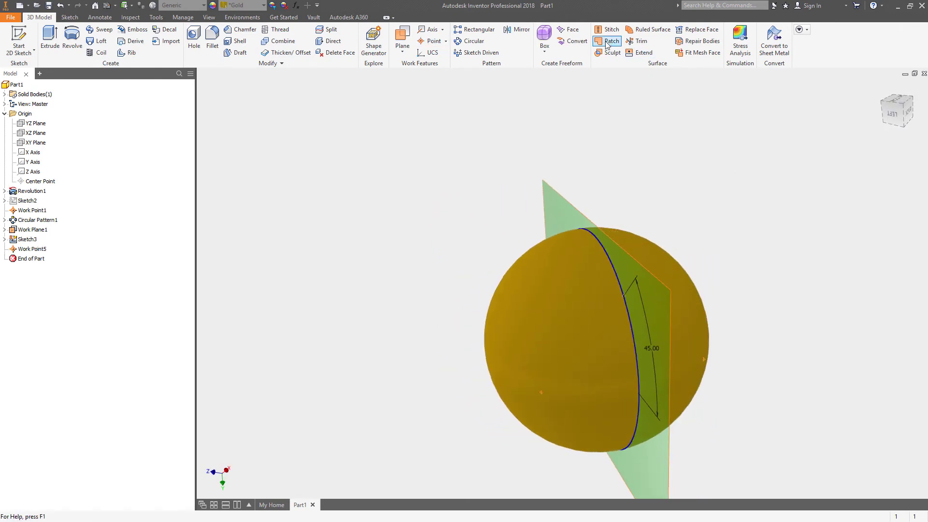
click(473, 43)
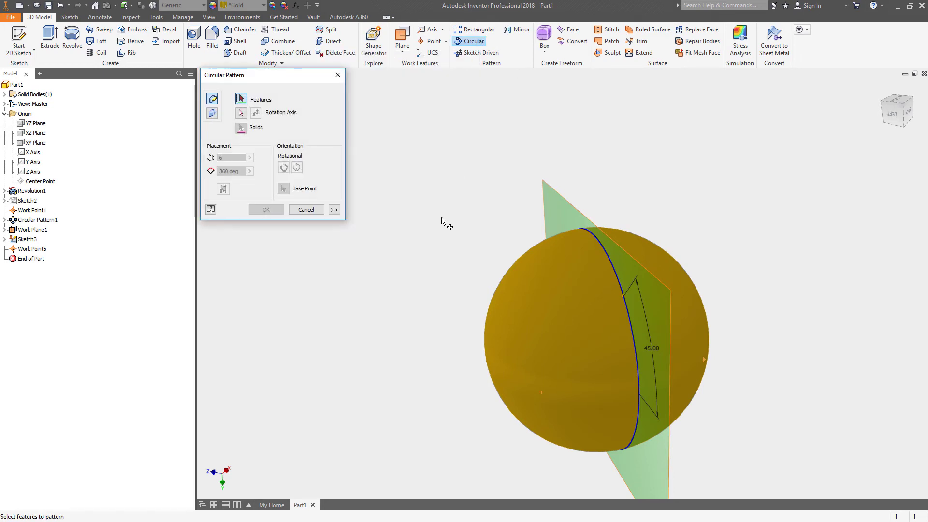
click(625, 296)
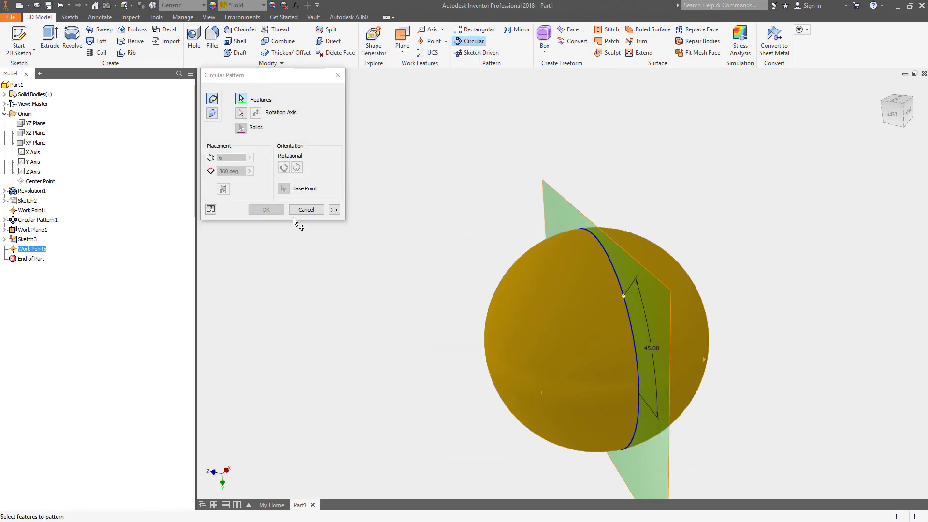
click(244, 115)
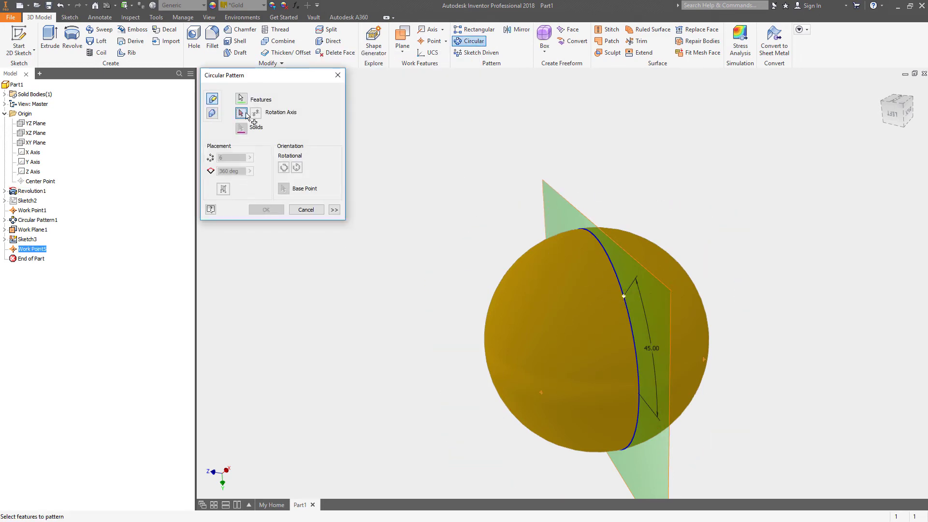
click(34, 162)
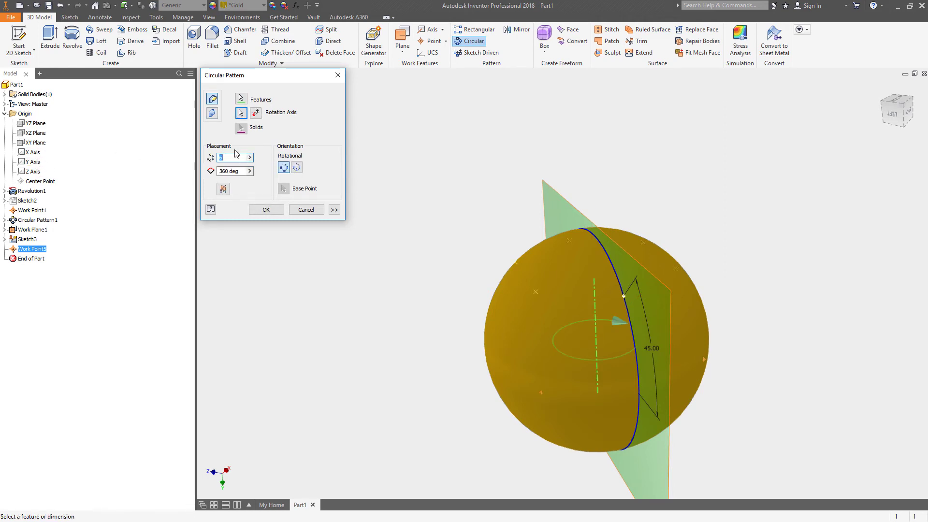
shift+middle_drag(754, 310, 741, 39)
click(898, 108)
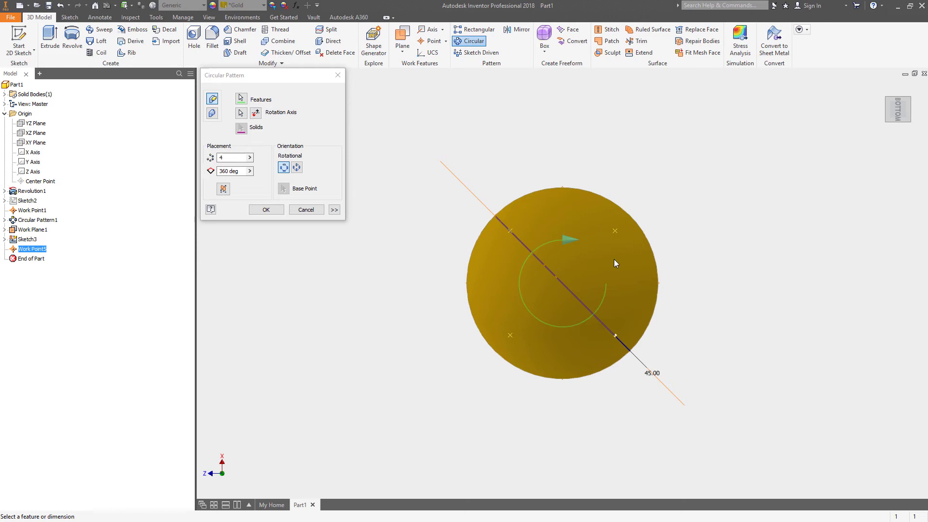
click(266, 210)
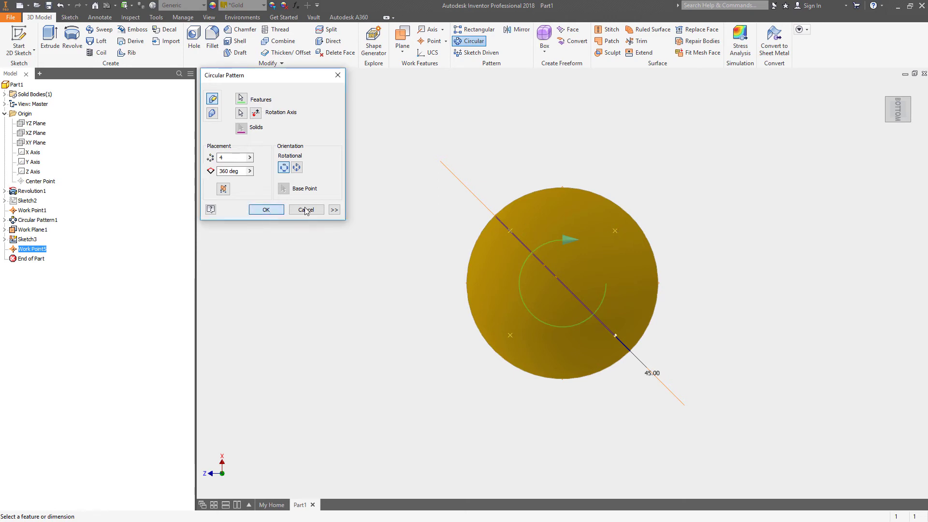
key(F6)
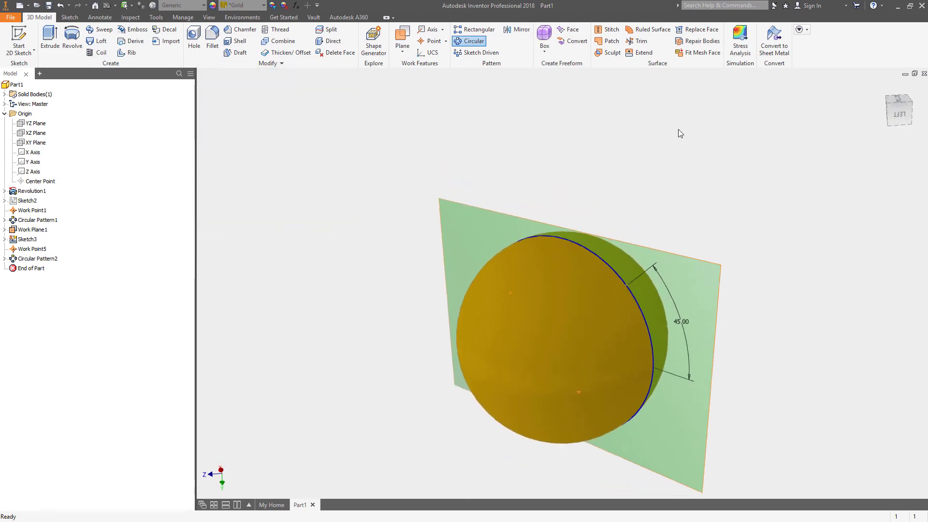
Step: Hide the 45-degree construction sketch Sketch3 and the angled work plane Work Plane1
right_click(34, 249)
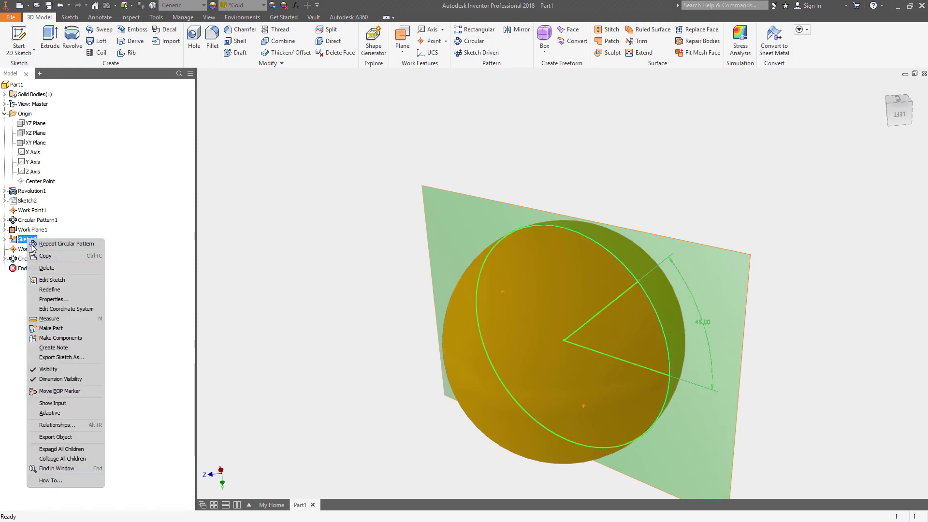
click(53, 375)
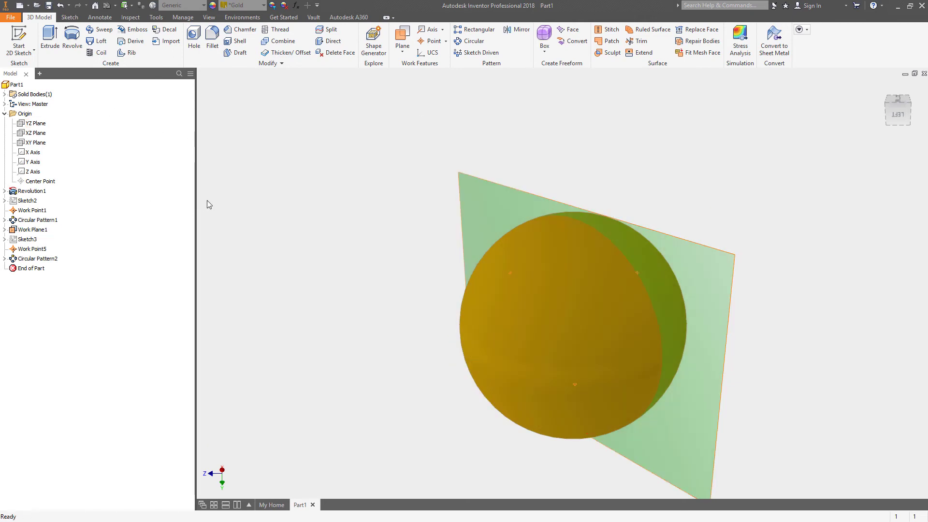
right_click(33, 230)
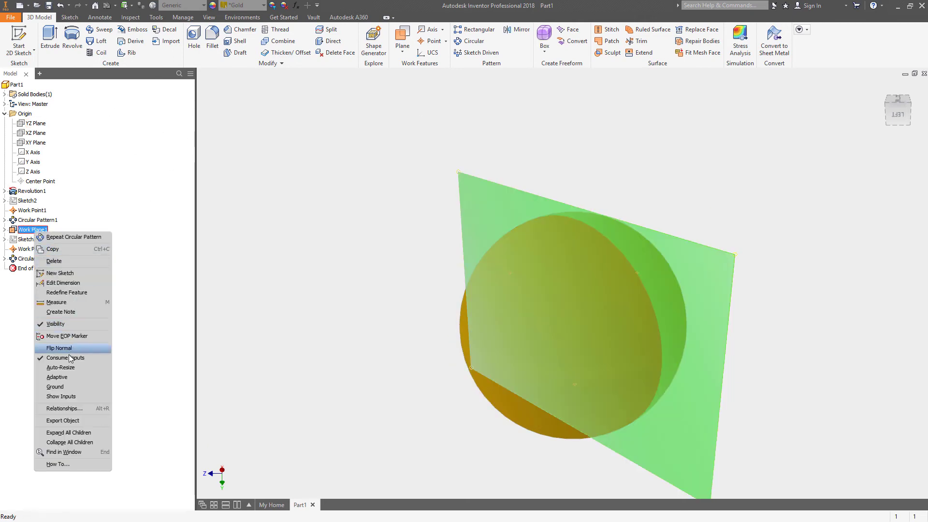
click(54, 327)
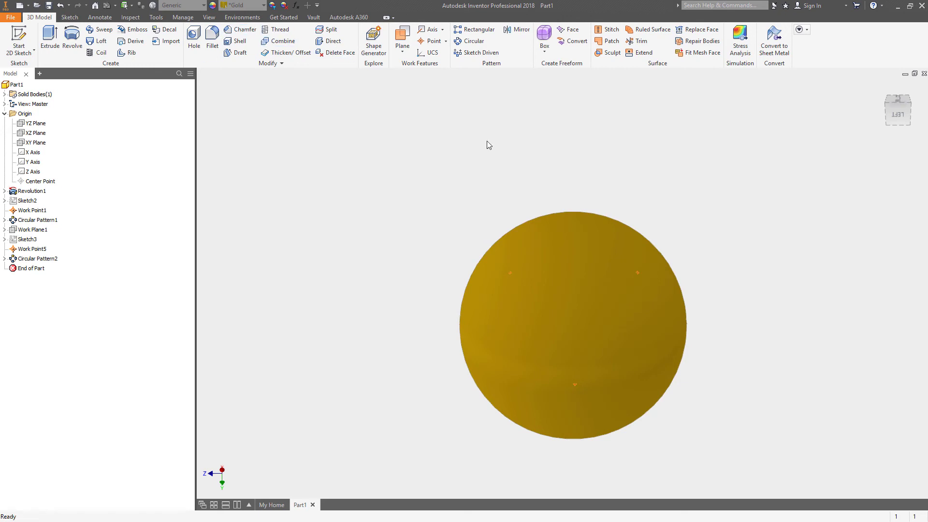
Step: Inspect the positions of all work points around the sphere using the Wireframe with Hidden Edges and Wireframe visual styles
click(209, 17)
click(116, 55)
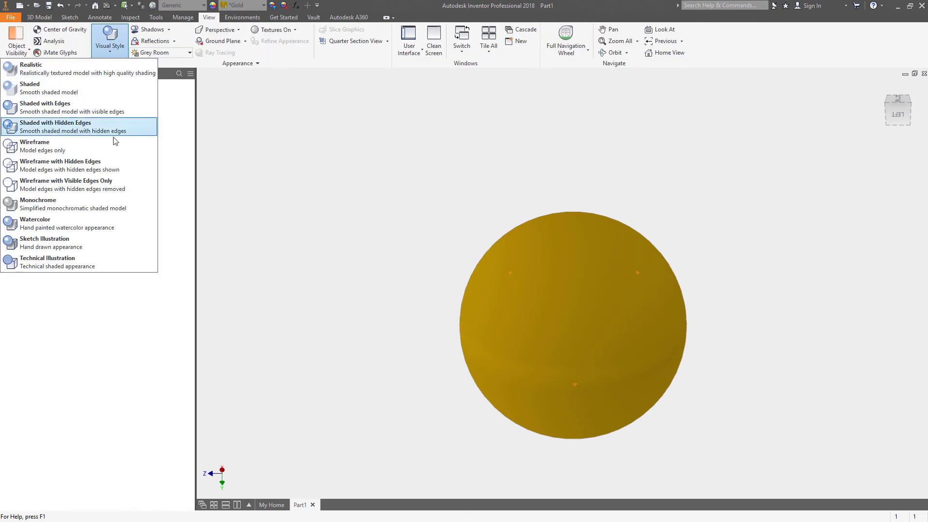
click(62, 170)
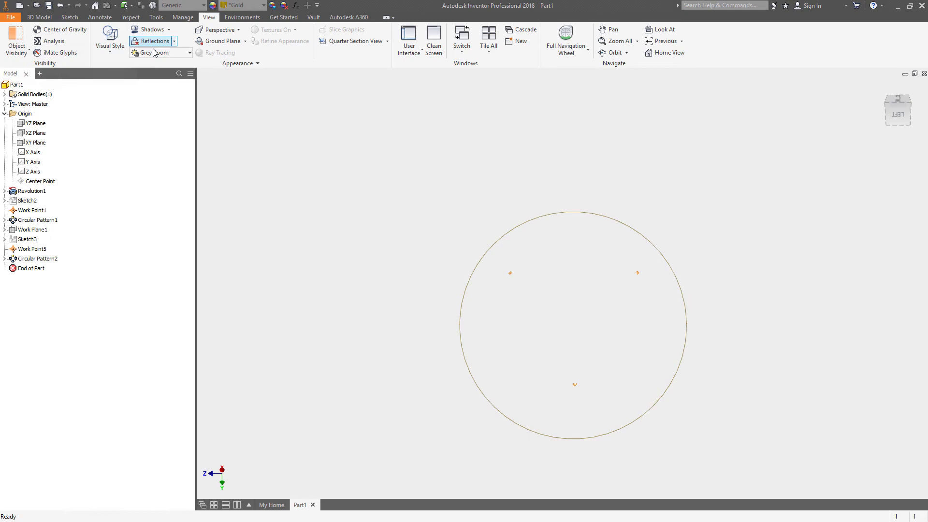
click(110, 40)
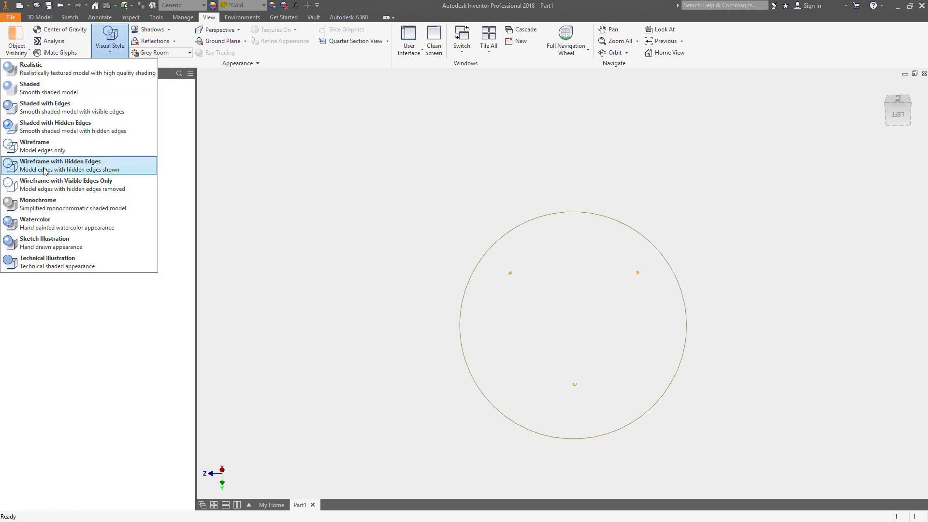
click(36, 147)
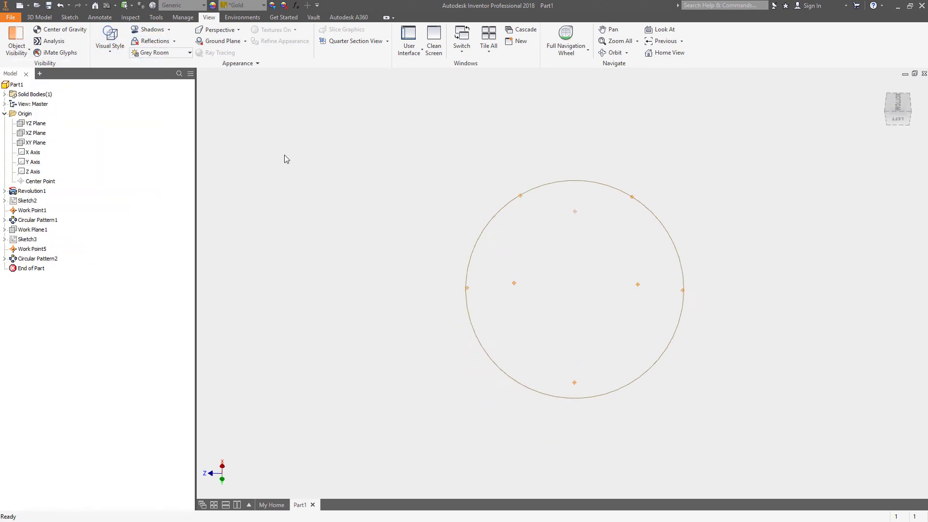
shift+middle_drag(284, 155, 759, 140)
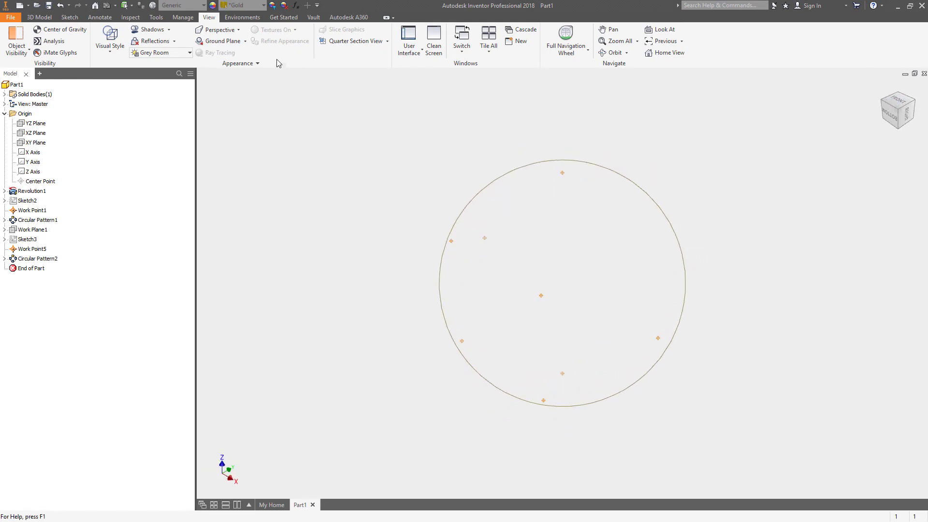
Step: Set the model's visual style to Shaded
click(110, 41)
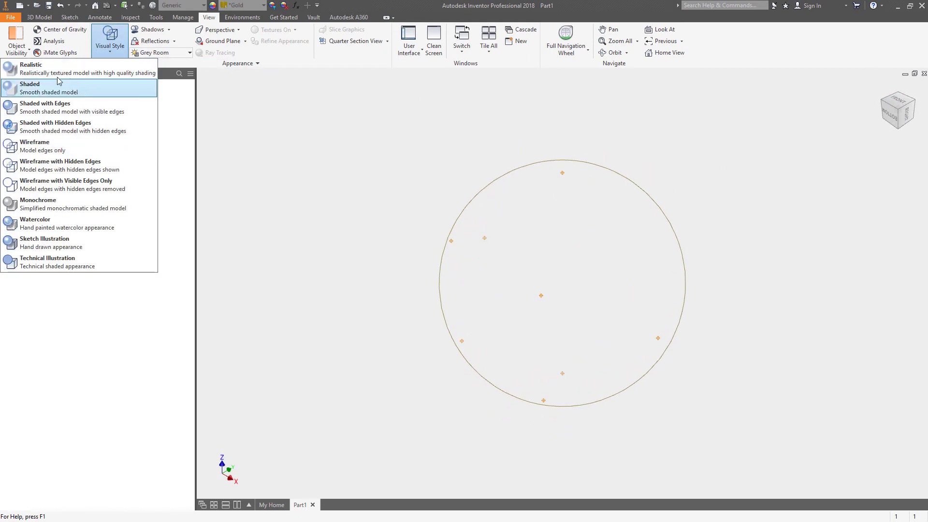
click(59, 86)
mouse_move(617, 228)
shift+middle_down()
mouse_move(612, 211)
mouse_move(736, 139)
mouse_move(705, 143)
mouse_move(791, 153)
mouse_move(771, 161)
mouse_move(757, 230)
mouse_move(651, 276)
mouse_move(639, 220)
shift+middle_up()
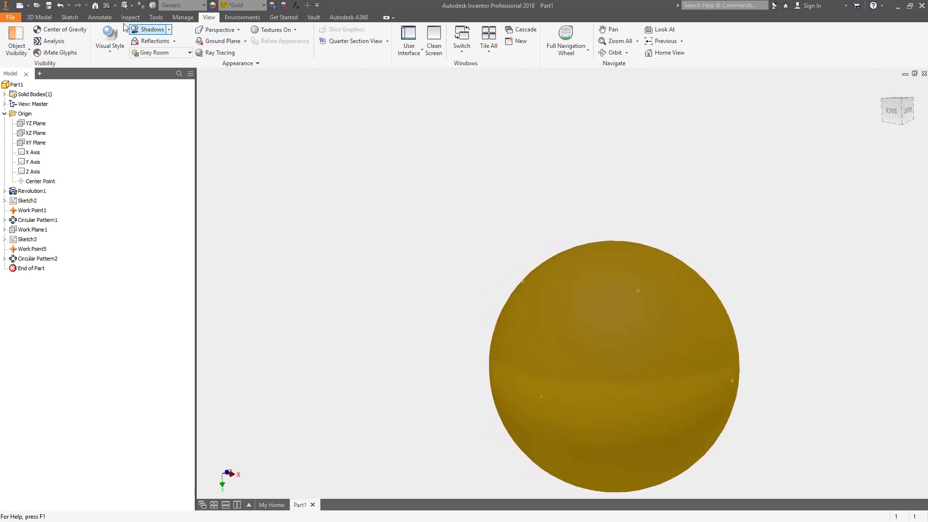
Step: Create two work axes, each running from one 45-degree work point through the origin Center Point
click(39, 17)
click(431, 30)
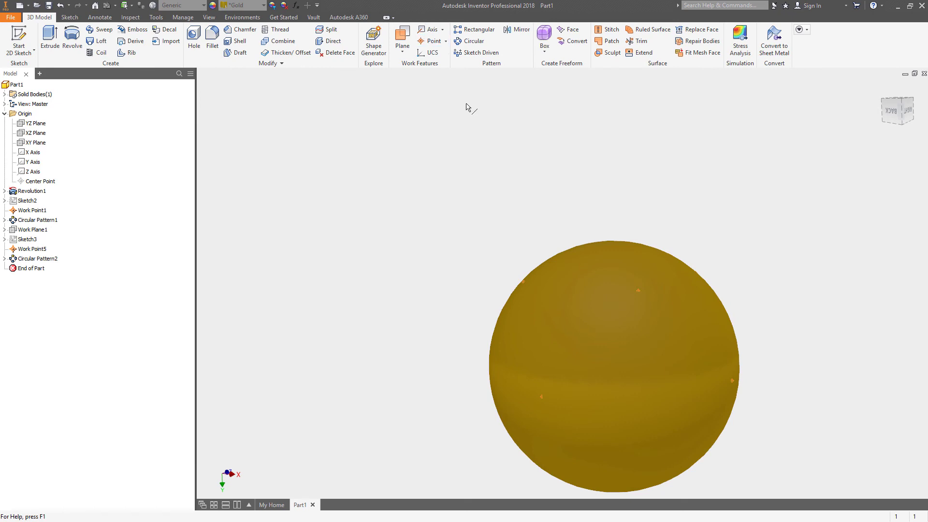
click(638, 291)
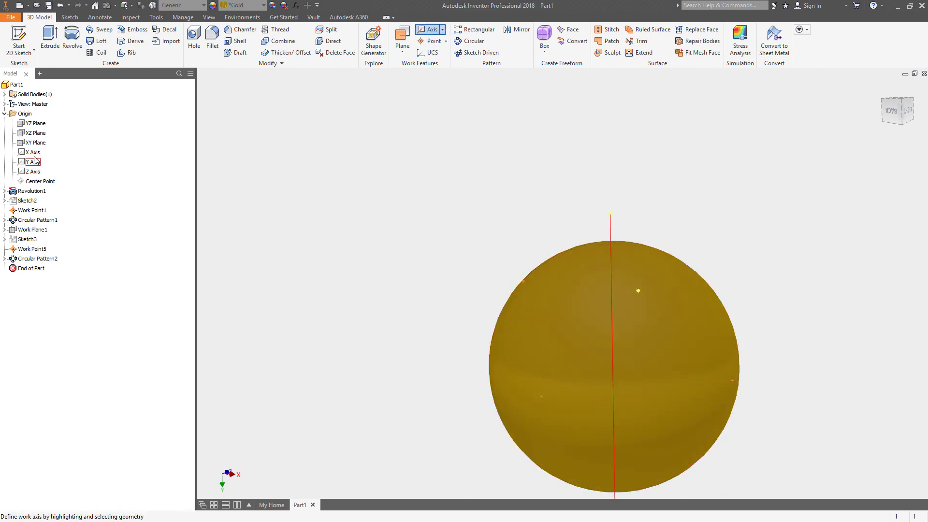
click(39, 181)
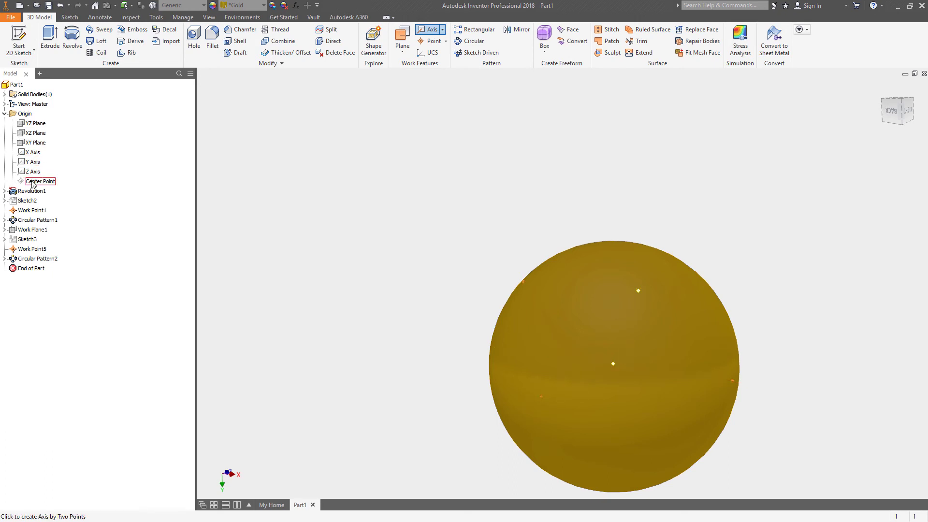
shift+middle_drag(613, 88, 648, 145)
click(432, 30)
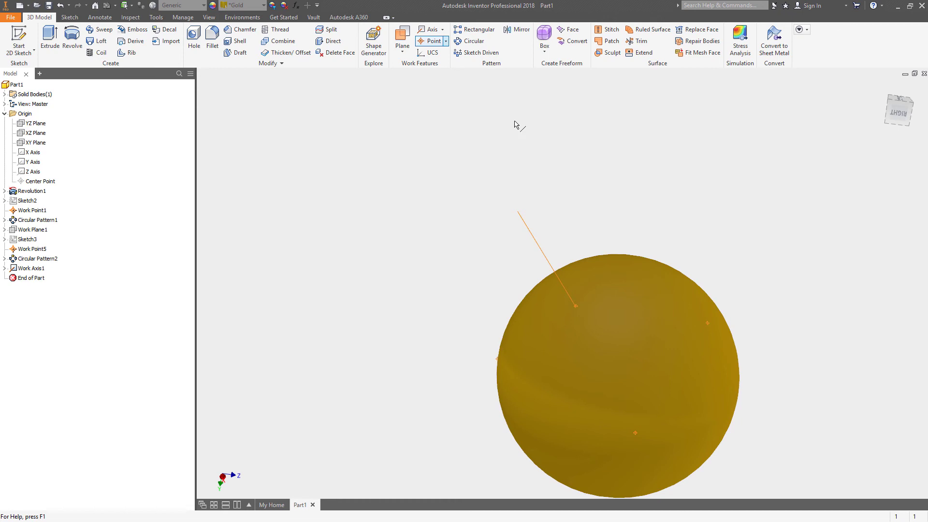
click(709, 323)
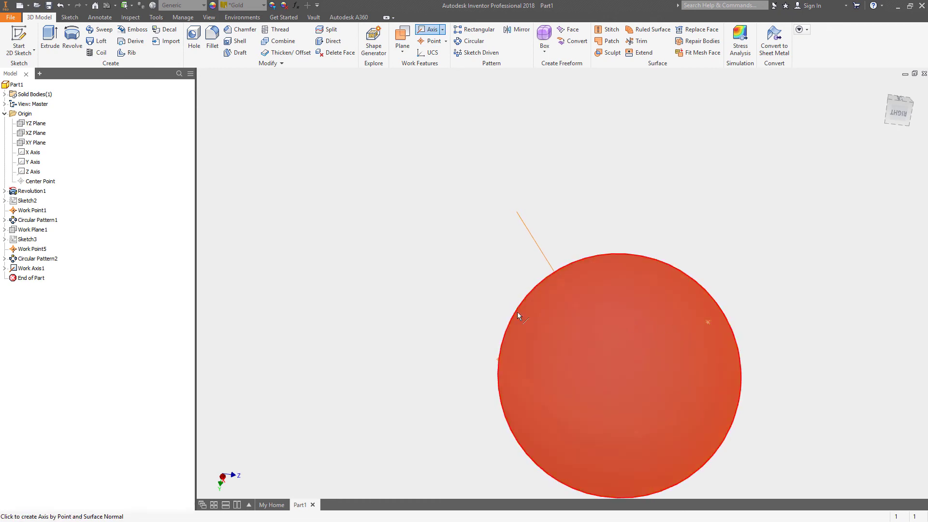
click(40, 182)
shift+middle_drag(270, 149, 358, 111)
Step: Create work axes through the remaining two 45-degree work points and the origin Center Point
click(431, 30)
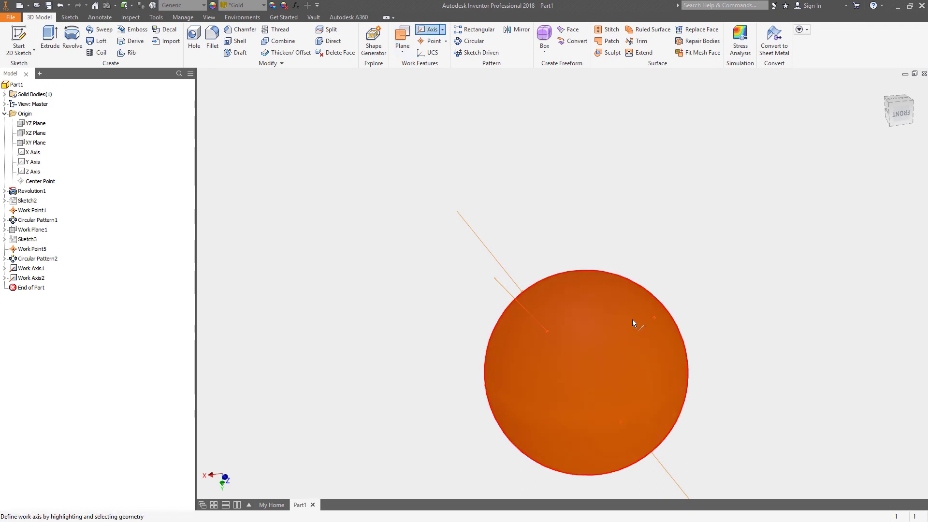
click(655, 318)
shift+middle_drag(764, 238, 686, 232)
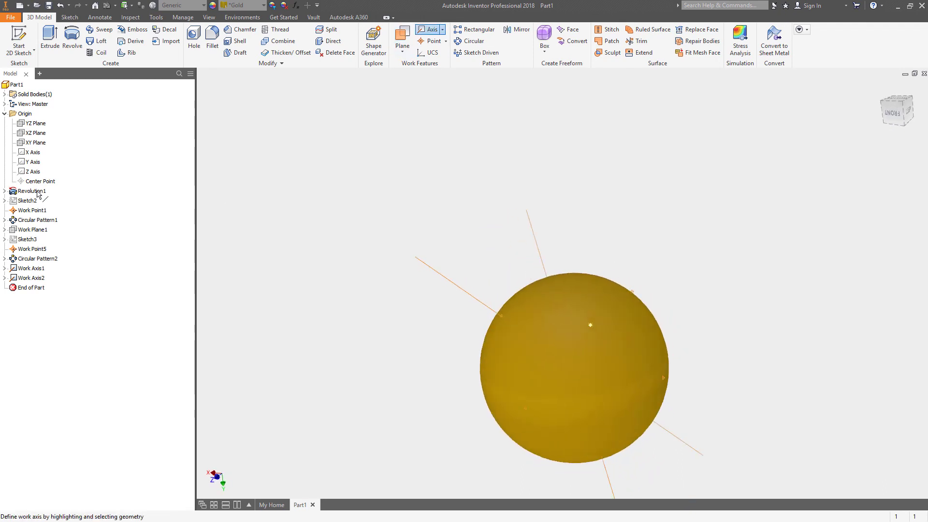
click(33, 183)
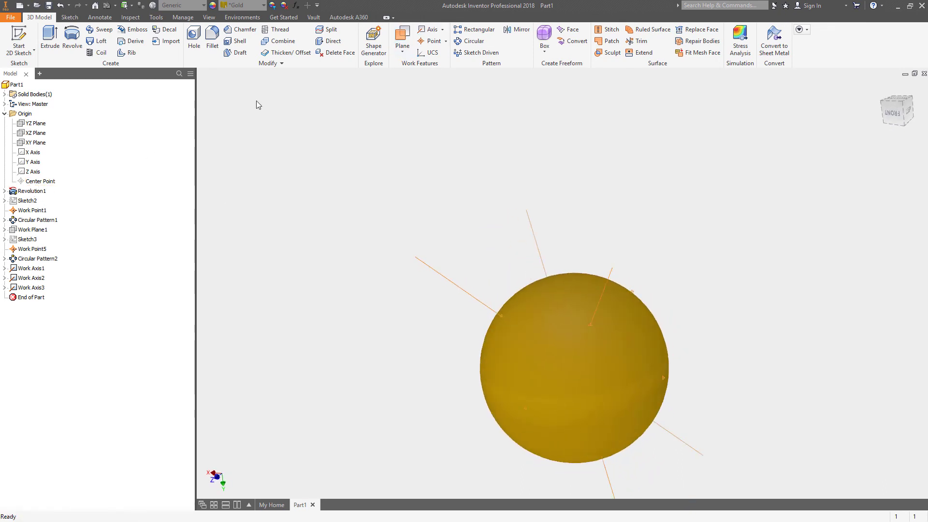
shift+middle_drag(602, 159, 655, 167)
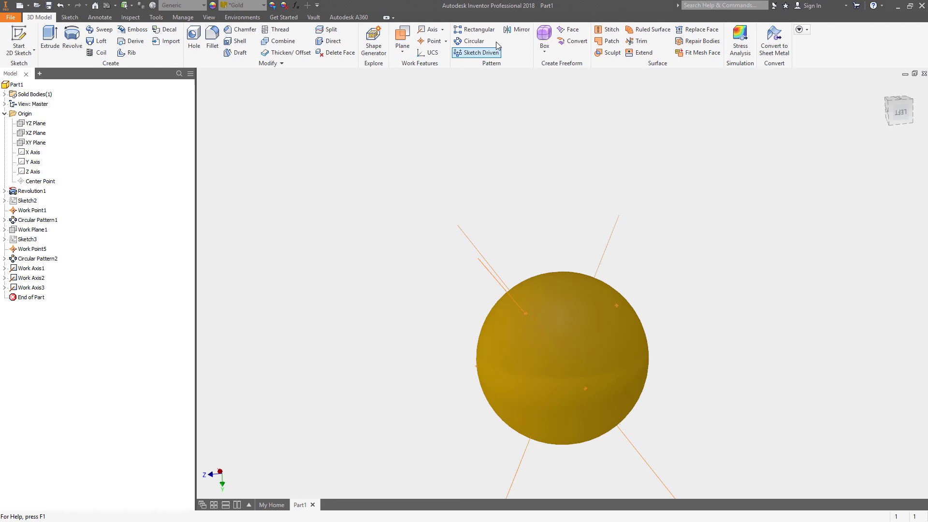
click(430, 29)
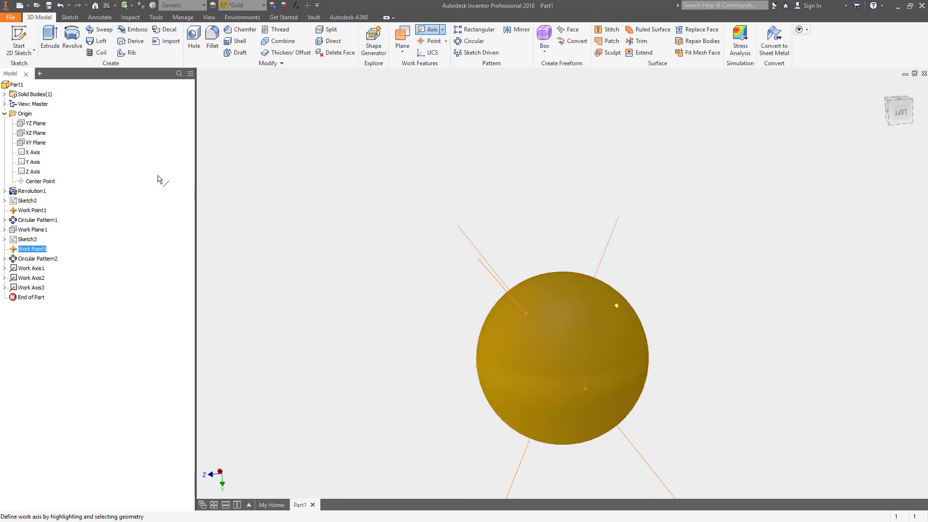
click(41, 182)
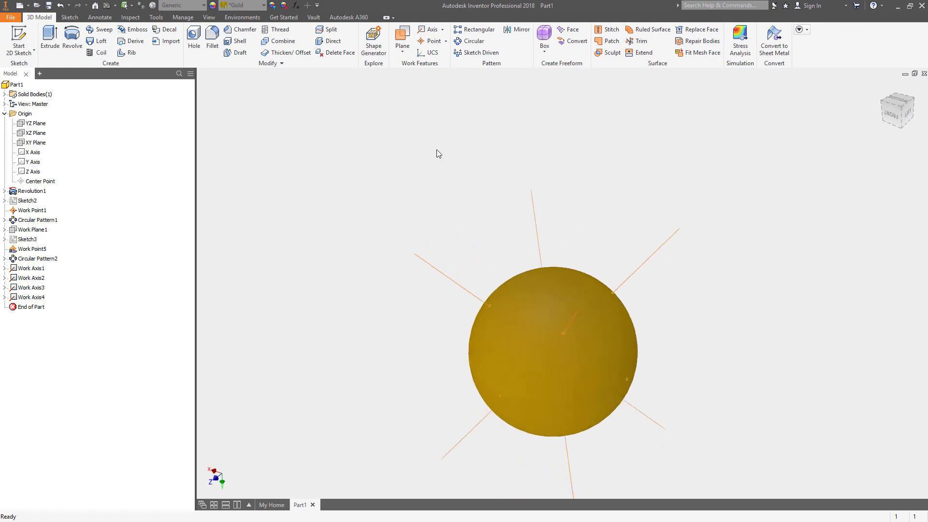
shift+middle_drag(437, 150, 429, 137)
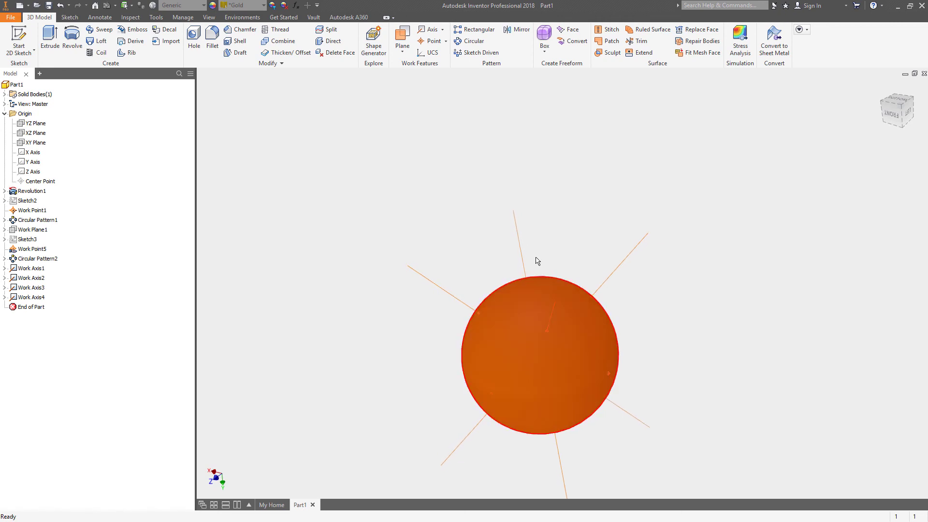
Step: Create a work axis through Work Point1 and the opposite work point on the sphere's equator
key(/)
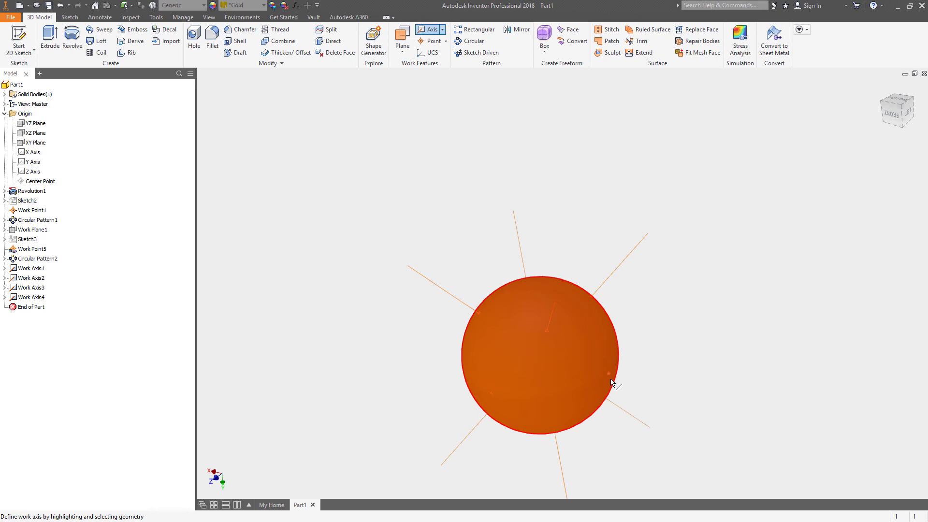
click(608, 374)
shift+middle_drag(459, 437, 487, 421)
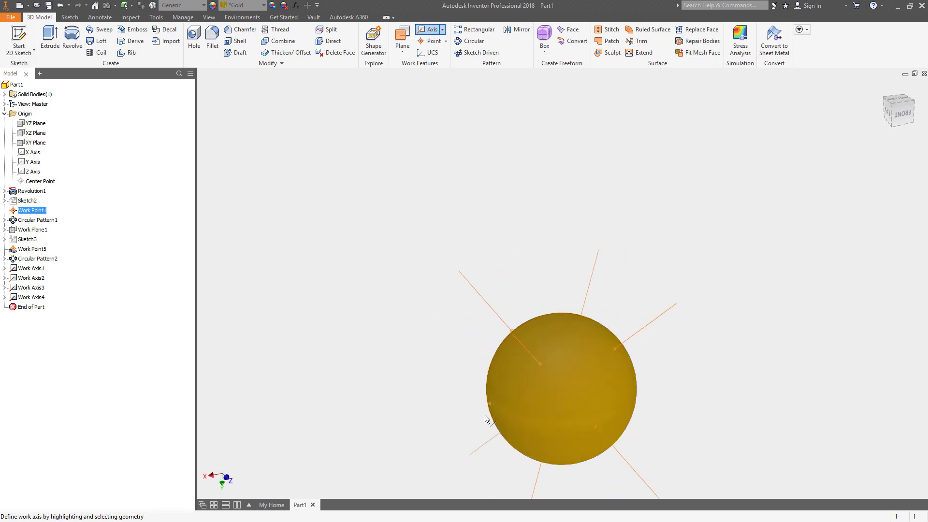
click(491, 404)
shift+middle_drag(647, 416, 568, 323)
Step: Create another work axis through the other pair of opposite equatorial work points
shift+middle_drag(614, 290, 453, 24)
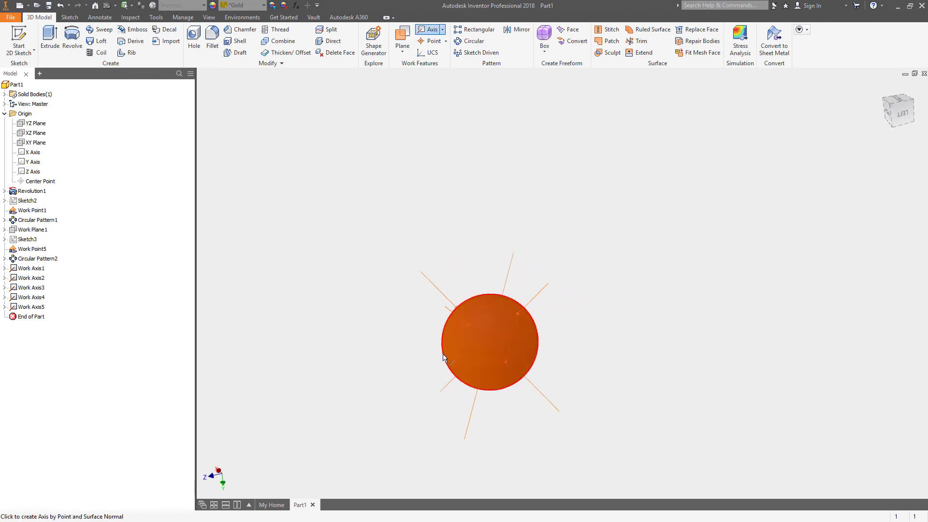
click(477, 356)
shift+middle_drag(666, 303, 598, 194)
scroll(600, 196, down, 1)
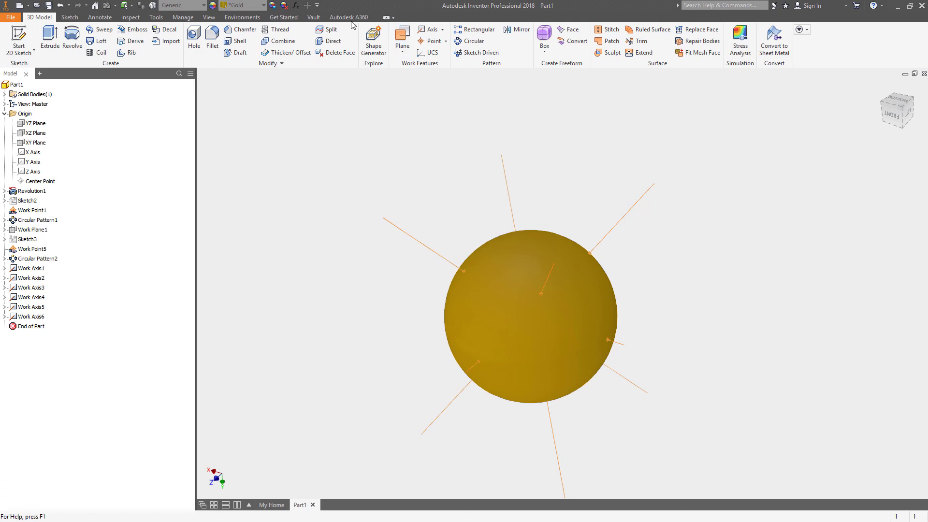
Step: Start an On Point hole at the work point on Work Axis3, using that axis as direction and flipping it into the sphere
click(193, 41)
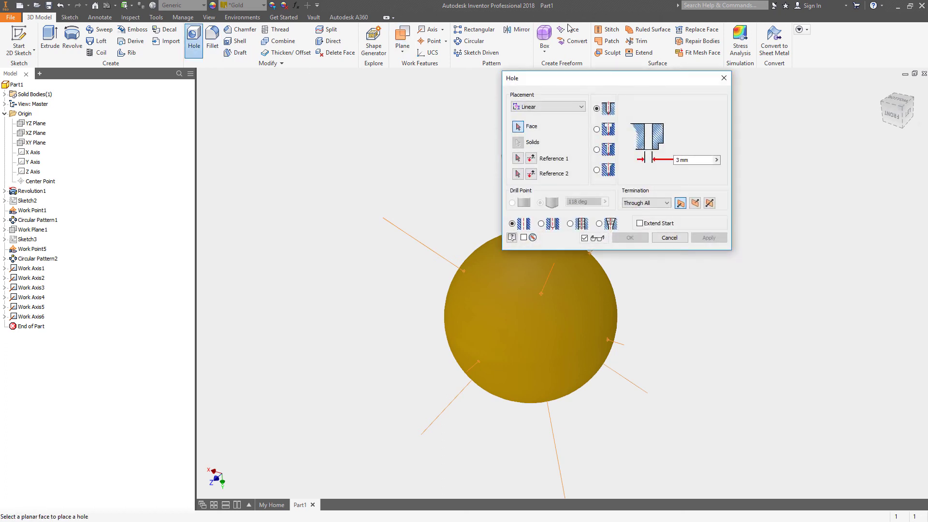
click(563, 107)
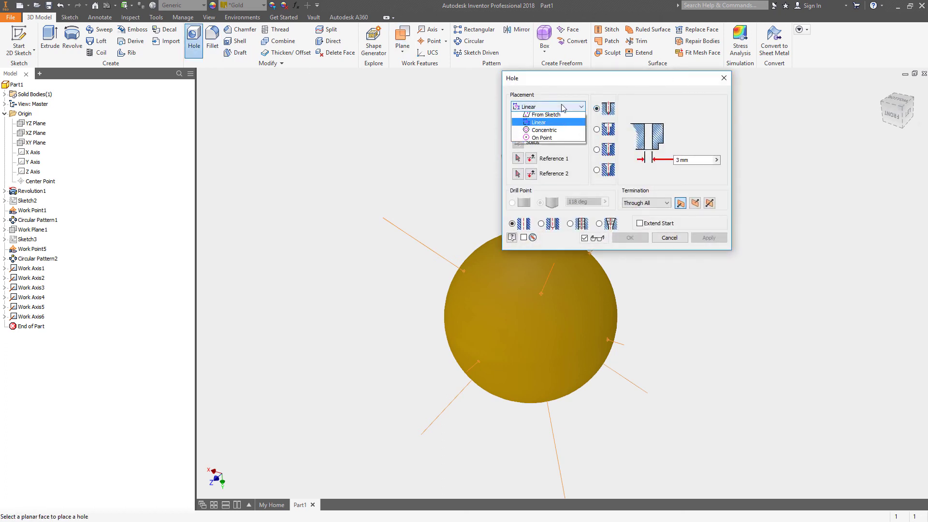
click(542, 140)
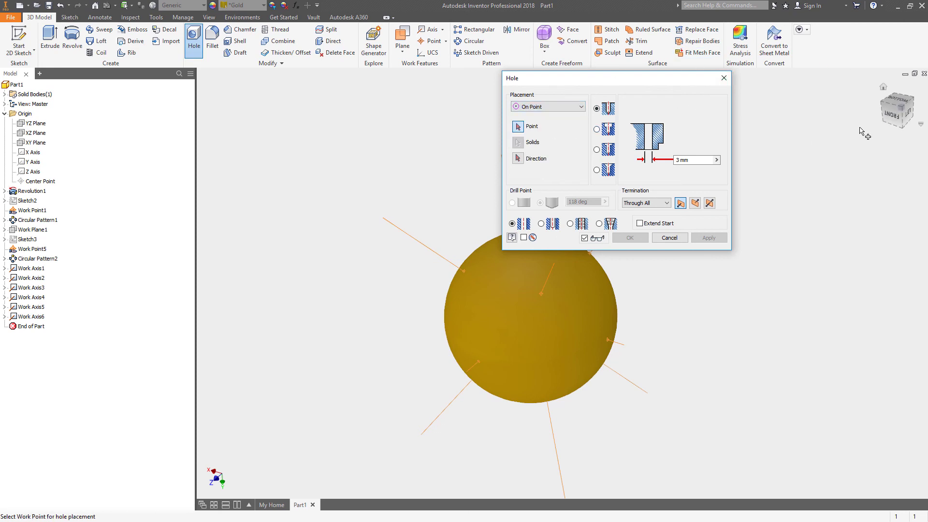
click(541, 294)
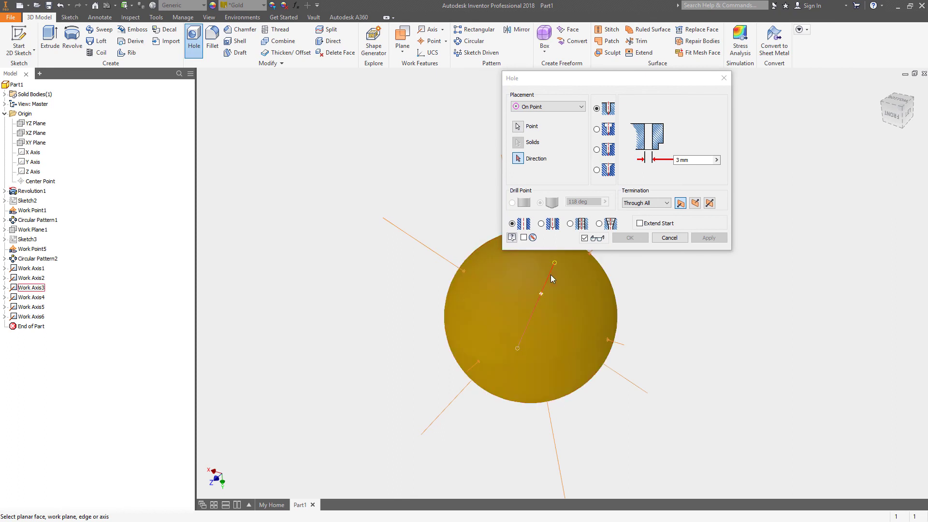
click(550, 275)
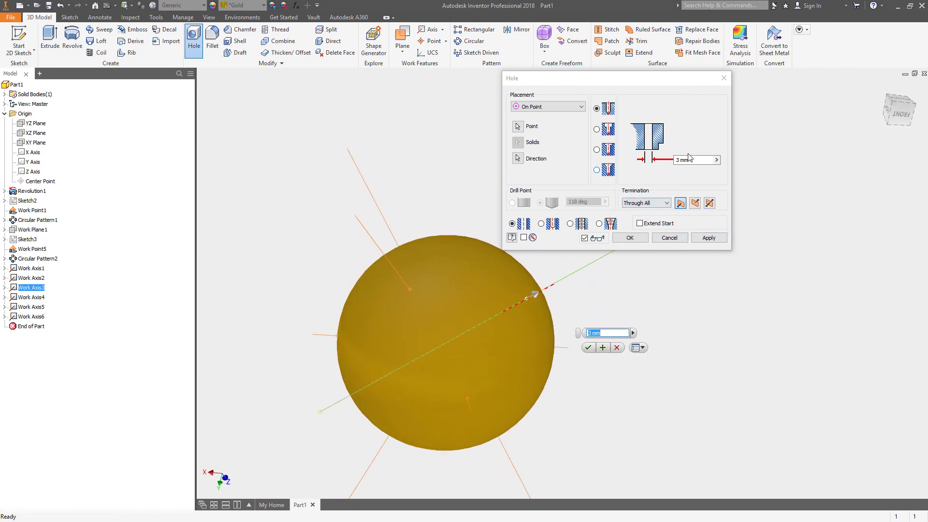
click(695, 203)
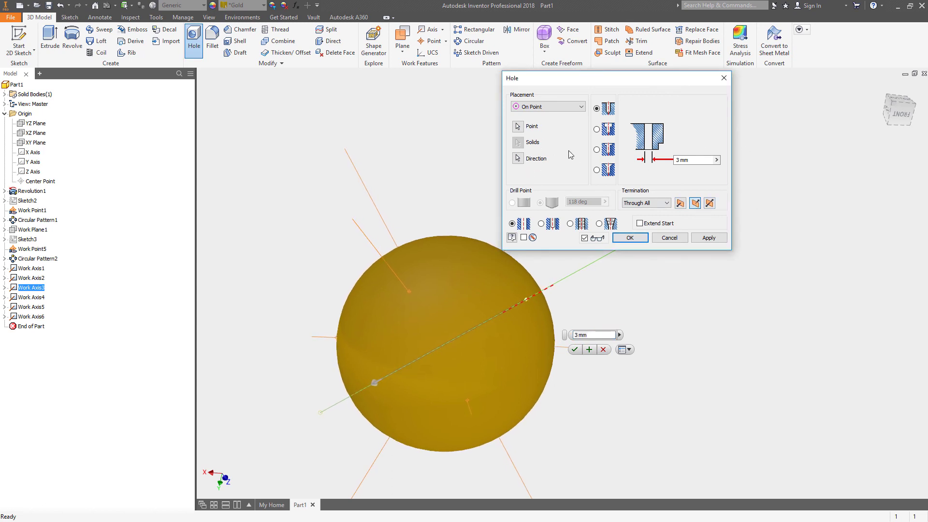
Step: Set the hole's termination to Distance, with a depth of 20 mm and a diameter of 40 mm
click(683, 160)
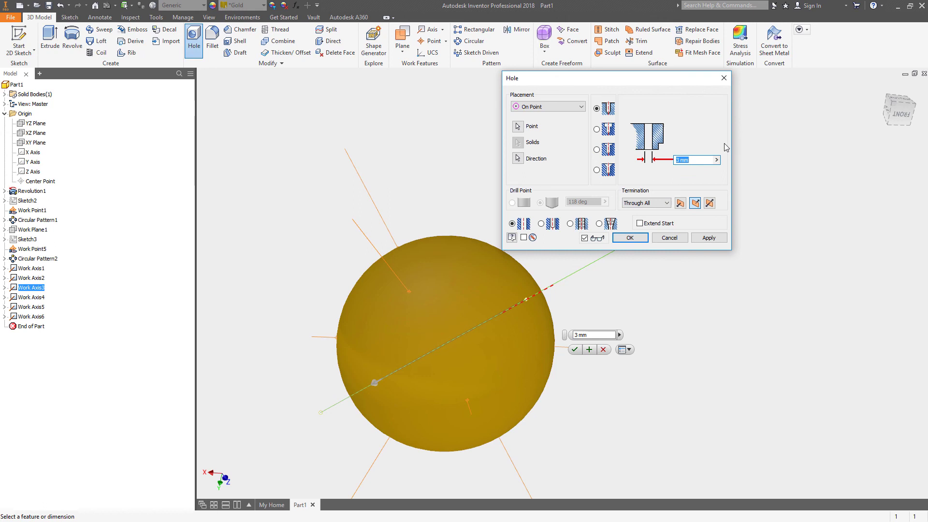
text(20)
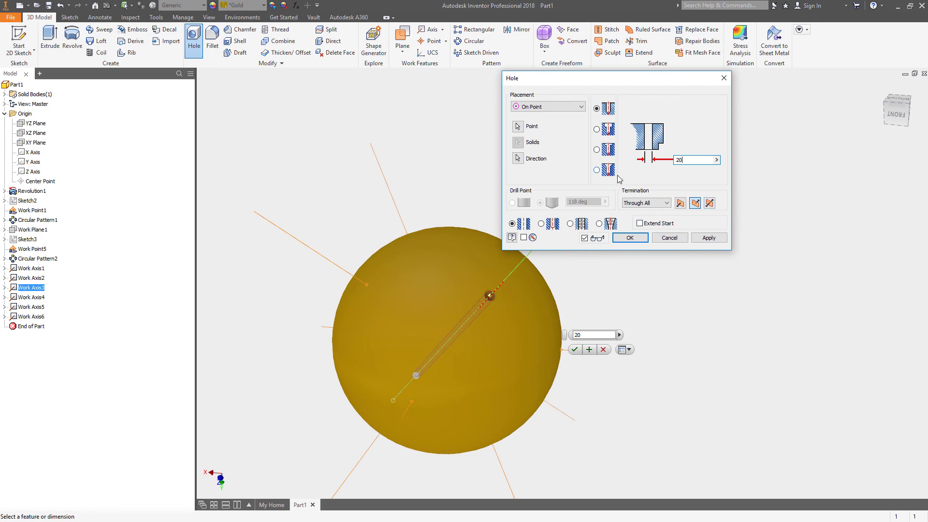
click(667, 204)
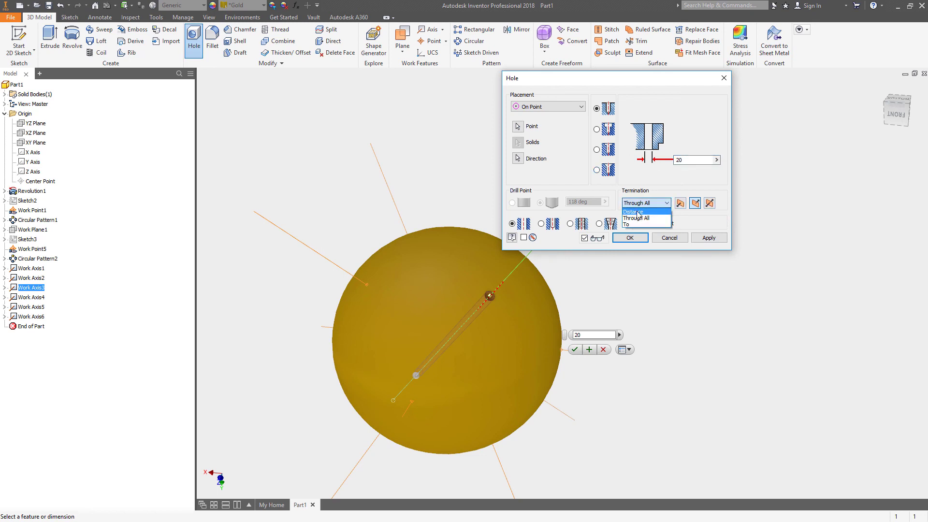
click(633, 212)
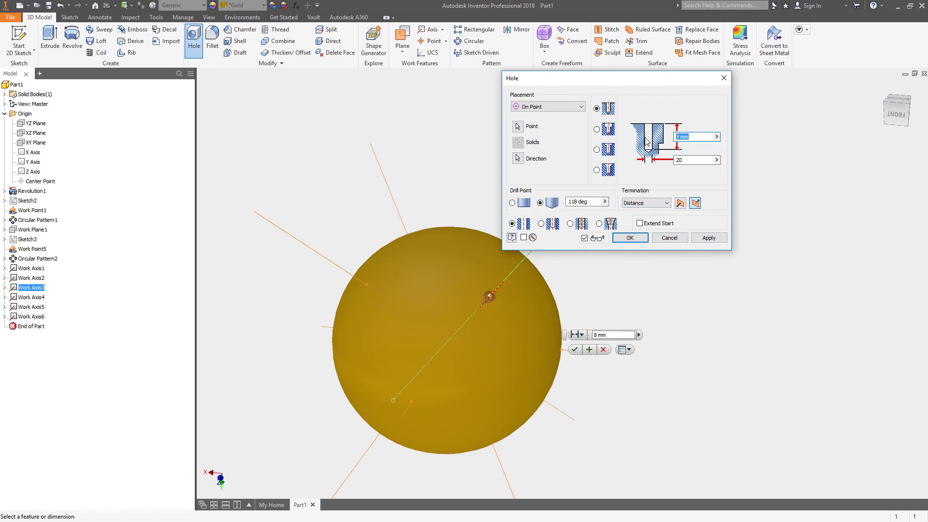
text(20)
key(Tab)
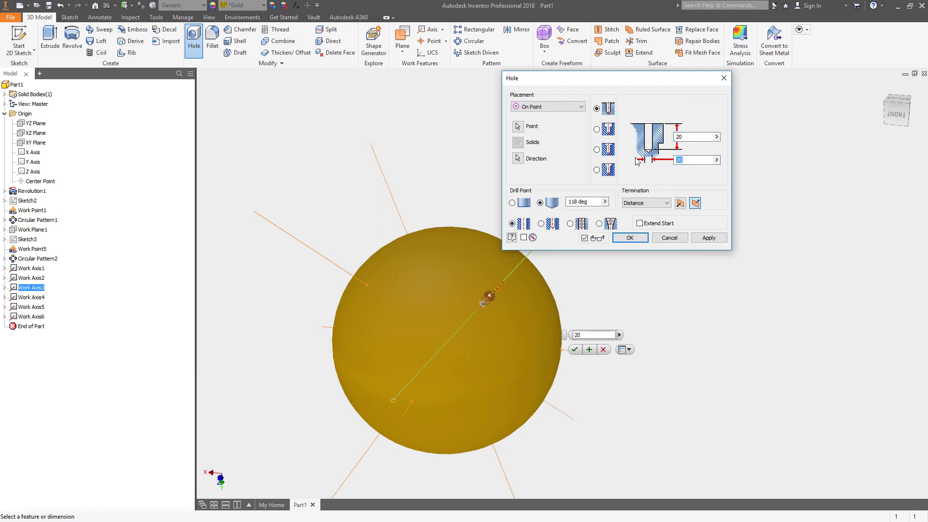
text(4)
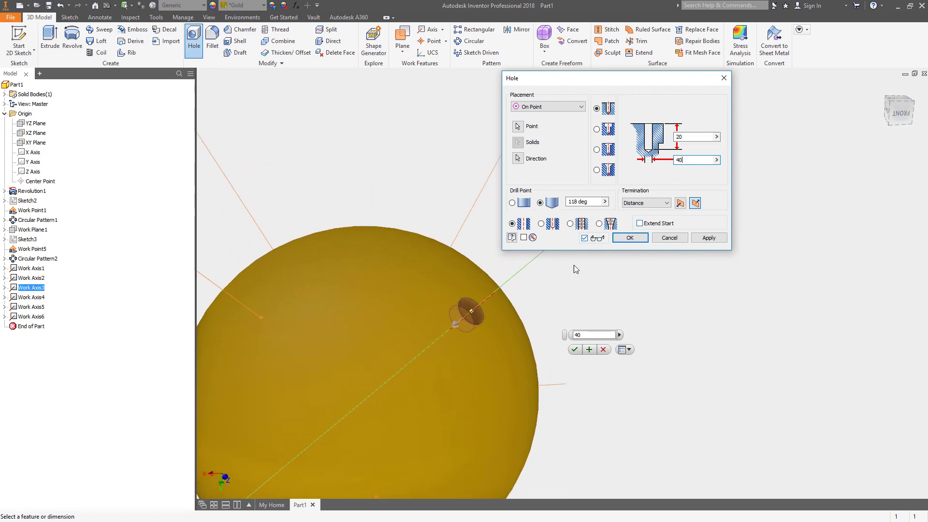
Step: Enable Extend Start and apply the hole, keeping the Hole command active for further placements
scroll(465, 305, down, 5)
scroll(456, 333, up, 3)
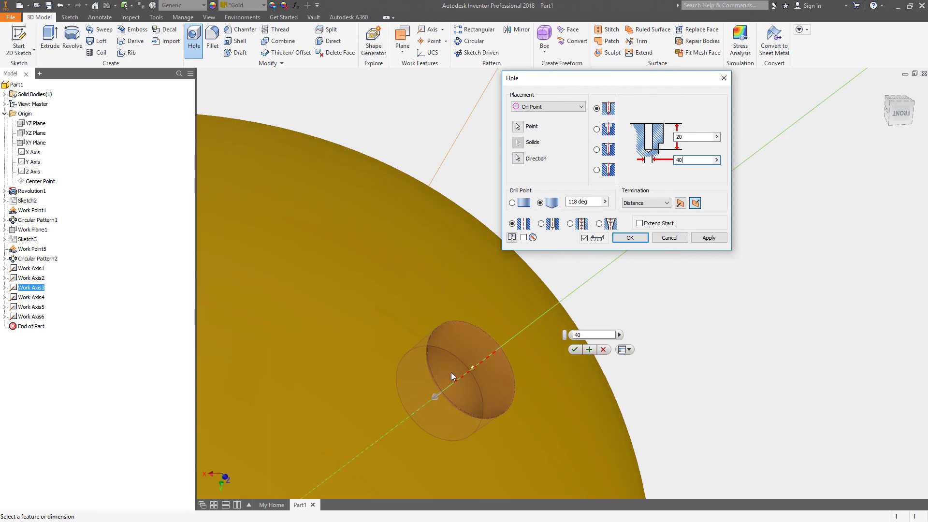
click(640, 223)
click(709, 238)
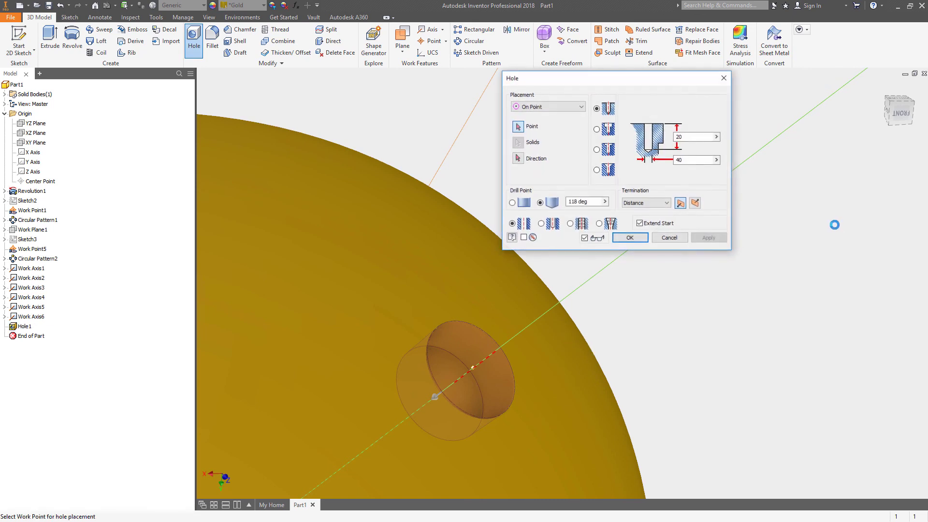
Step: Place the next On Point hole at another work point on the sphere
scroll(800, 261, down, 4)
shift+middle_drag(822, 289, 685, 365)
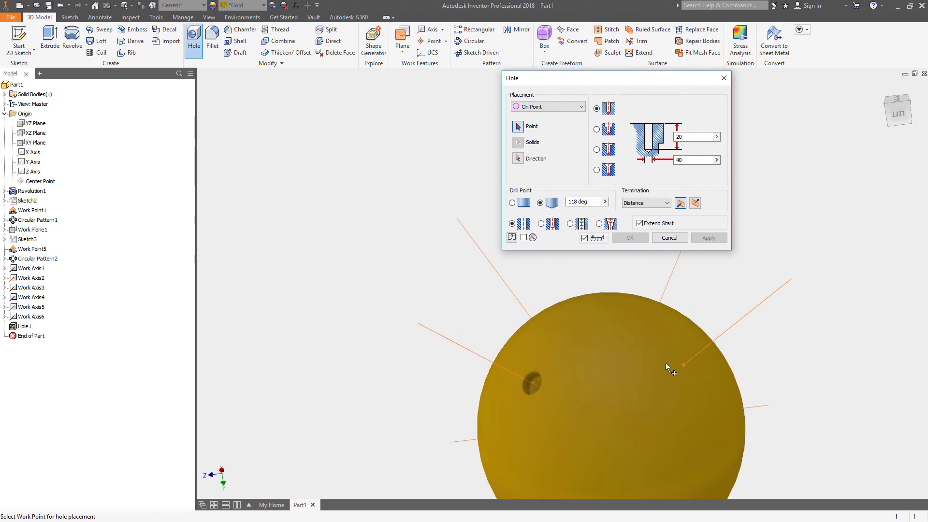
shift+middle_drag(667, 367, 691, 314)
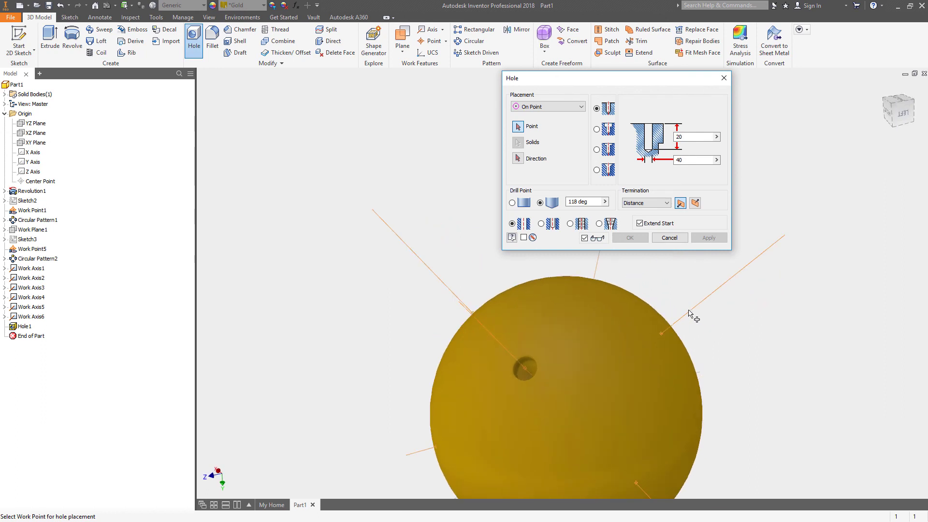